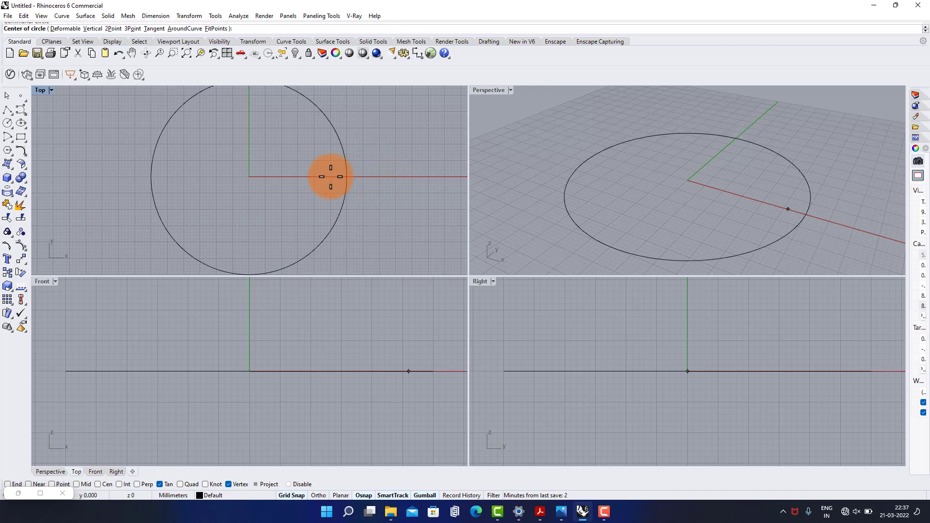
- Duplicate the base circle in the Front view and move the copy straight up above the original
{"action": "left_click", "coordinate": [266, 370]}
{"action": "scroll", "coordinate": [301, 334], "scroll_direction": "down", "scroll_amount": 12}
{"action": "key", "text": "ctrl+c"}
{"action": "key", "text": "ctrl+v"}
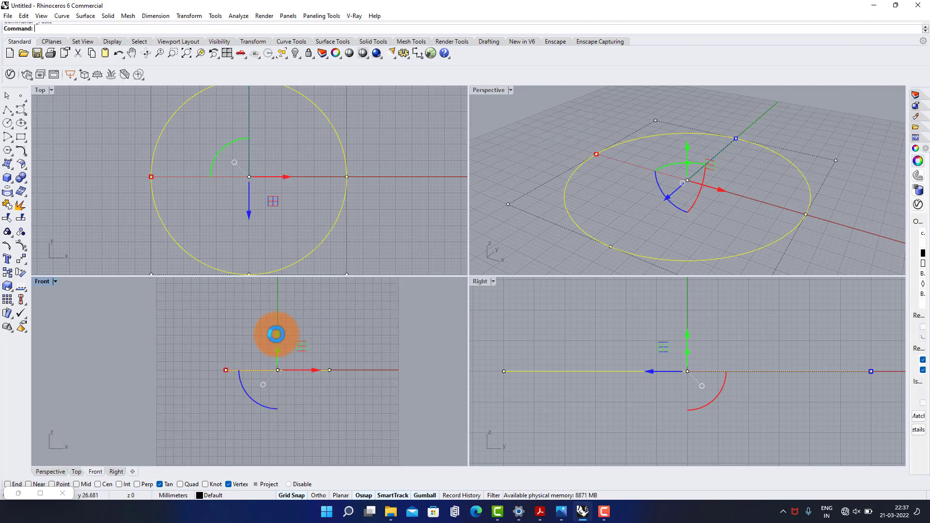
{"action": "left_click_drag", "start_coordinate": [276, 334], "coordinate": [276, 309]}
{"action": "scroll", "coordinate": [242, 402], "scroll_direction": "up", "scroll_amount": 4}
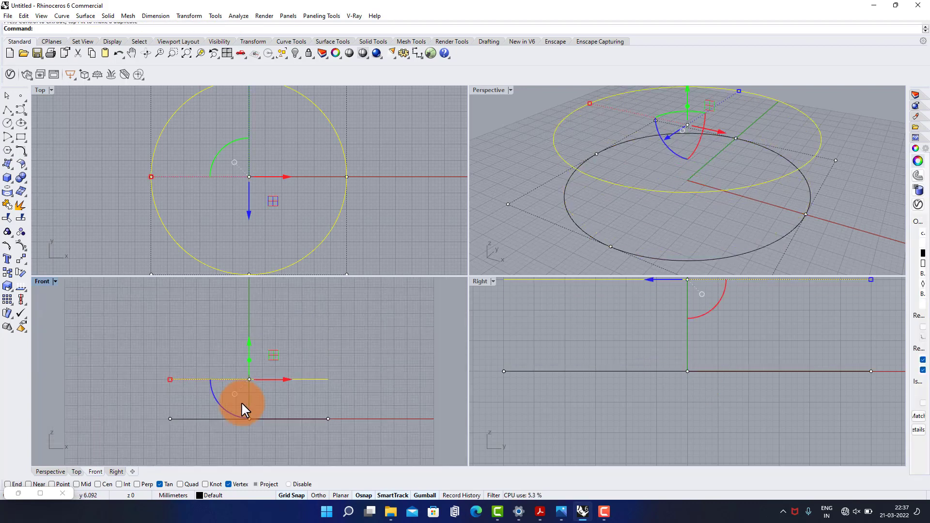
- Duplicate the raised circle and move the new copy higher to make a stack of three circles
{"action": "scroll", "coordinate": [242, 402], "scroll_direction": "down", "scroll_amount": 2}
{"action": "scroll", "coordinate": [246, 353], "scroll_direction": "up", "scroll_amount": 2}
{"action": "left_click_drag", "start_coordinate": [247, 353], "coordinate": [255, 308]}
{"action": "key", "text": "ctrl+c"}
{"action": "key", "text": "ctrl+v"}
{"action": "scroll", "coordinate": [282, 395], "scroll_direction": "down", "scroll_amount": 2}
- Maximize the Perspective viewport and deselect the circles
{"action": "double_click", "coordinate": [491, 88]}
{"action": "scroll", "coordinate": [603, 201], "scroll_direction": "down", "scroll_amount": 6}
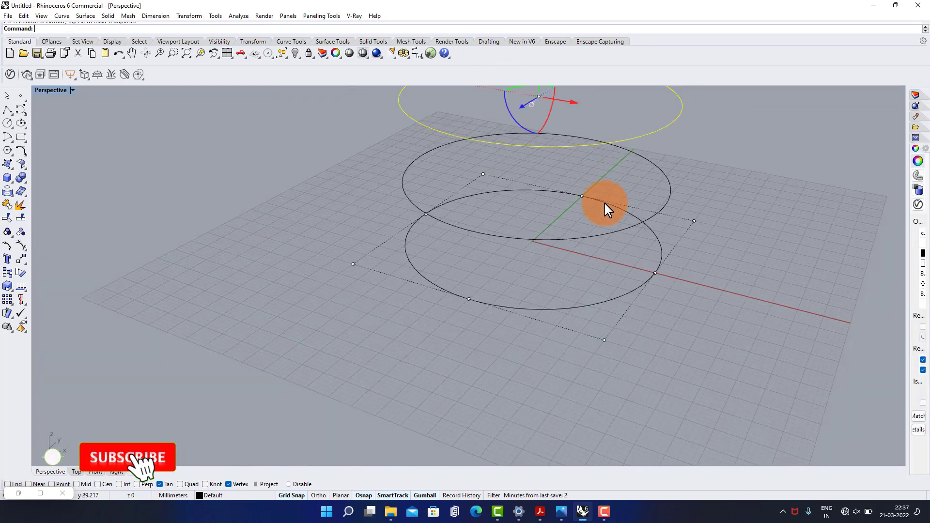
{"action": "right_click_drag", "start_coordinate": [540, 194], "coordinate": [612, 270], "text": "shift"}
{"action": "left_click", "coordinate": [826, 228]}
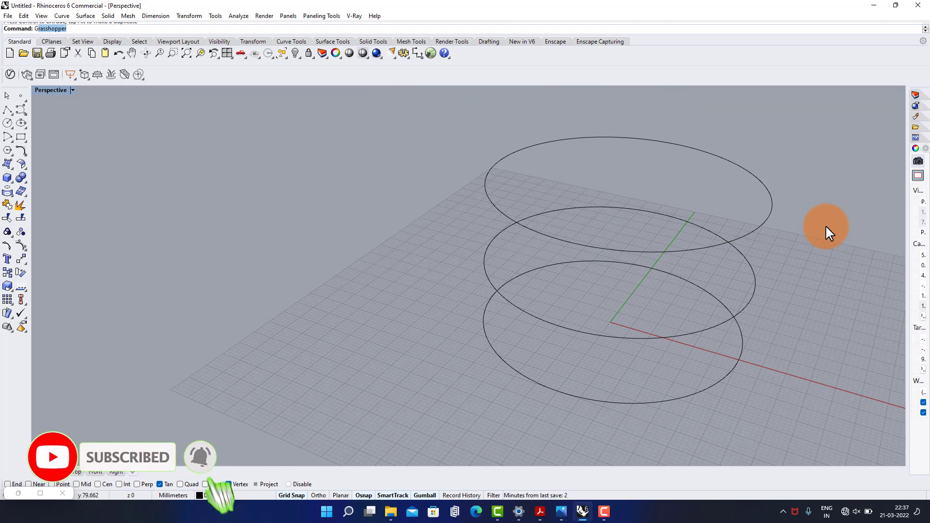
- Launch Grasshopper and size its window so that the three circles stay visible beside the canvas
{"action": "type", "text": "G"}
{"action": "key", "text": "Return"}
{"action": "left_click_drag", "start_coordinate": [446, 447], "coordinate": [409, 476]}
{"action": "right_click_drag", "start_coordinate": [183, 186], "coordinate": [241, 238]}
{"action": "scroll", "coordinate": [107, 165], "scroll_direction": "up", "scroll_amount": 2}
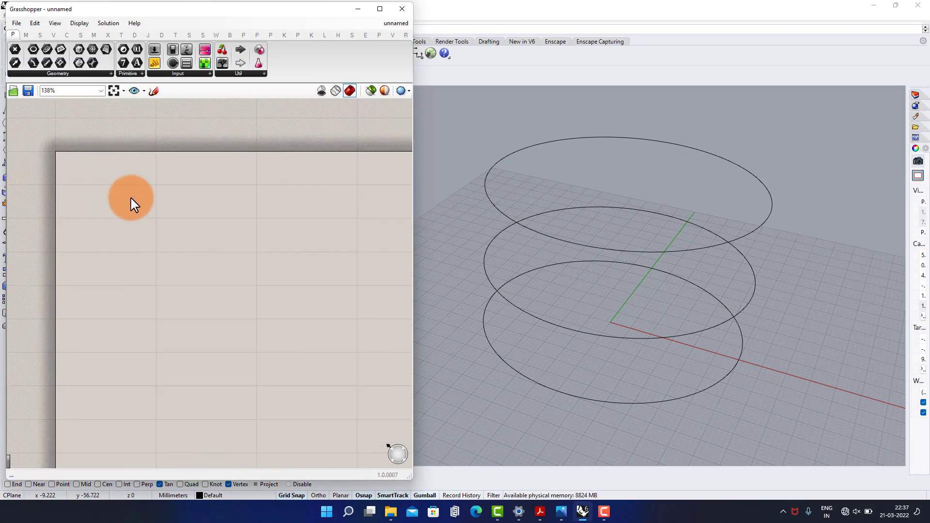
- Add a Curve parameter to the canvas and reference all three circles in it as multiple curves
{"action": "double_click", "coordinate": [131, 197]}
{"action": "type", "text": "cur"}
{"action": "left_click", "coordinate": [125, 188]}
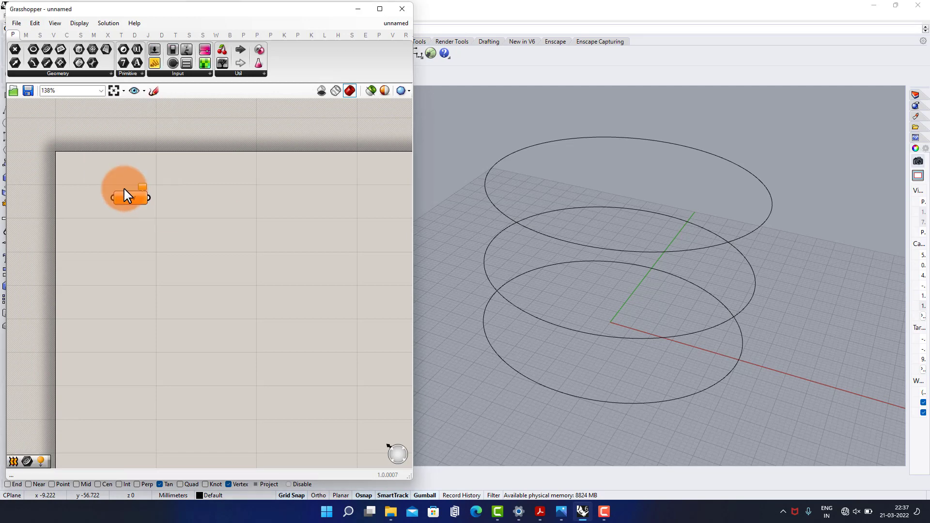
{"action": "right_click", "coordinate": [129, 197]}
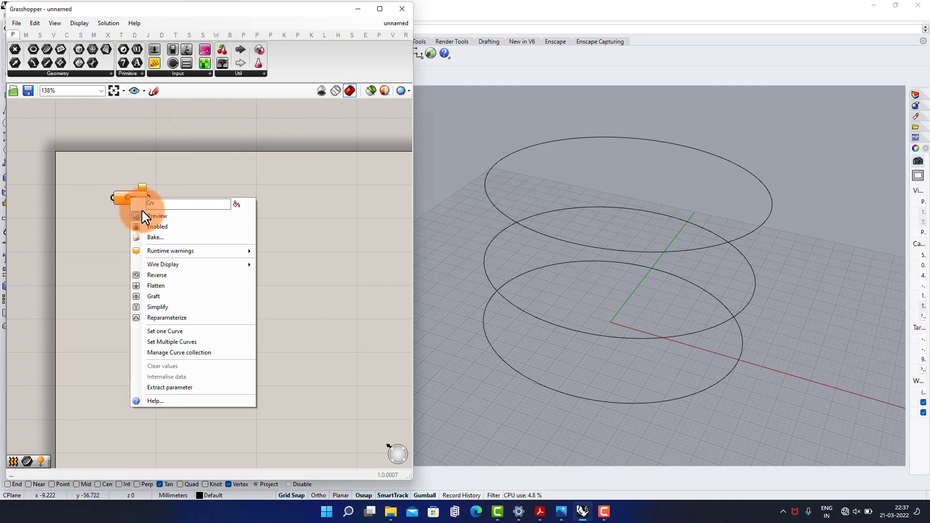
{"action": "left_click", "coordinate": [180, 342]}
{"action": "left_click", "coordinate": [522, 229]}
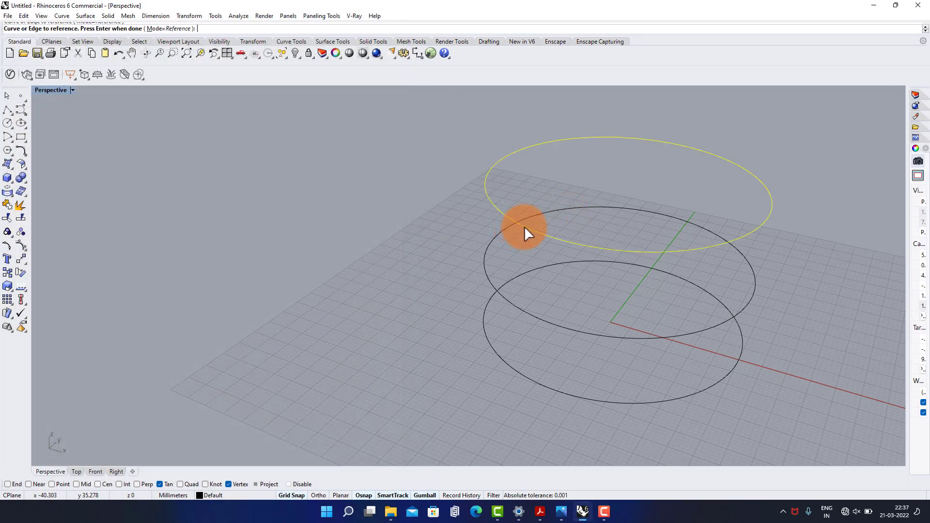
{"action": "left_click", "coordinate": [502, 306]}
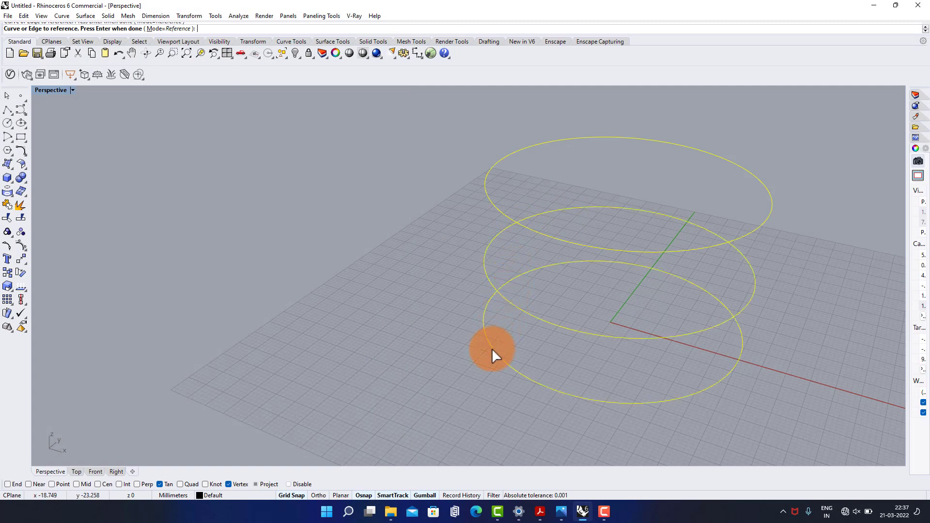
{"action": "key", "text": "Return"}
- Add a Loft component and connect the Curve parameter to its C input
{"action": "double_click", "coordinate": [200, 206]}
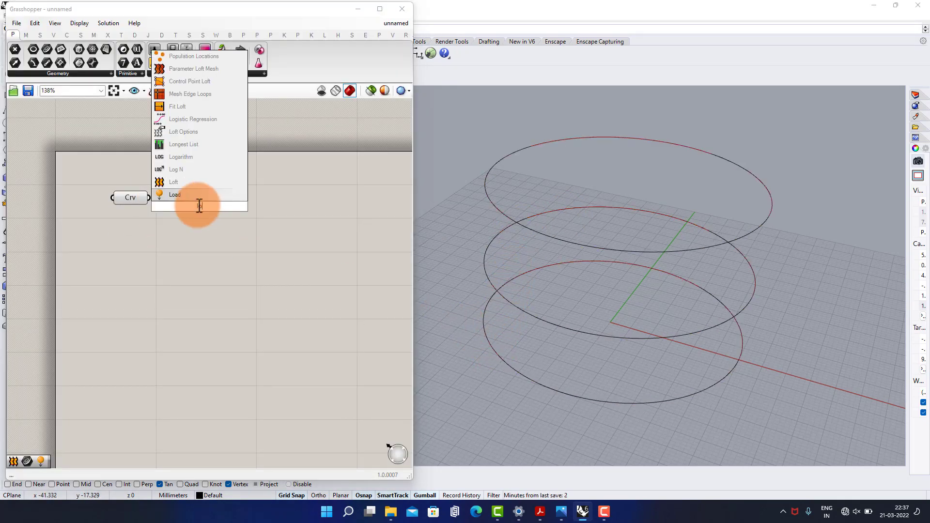
{"action": "left_click", "coordinate": [185, 182]}
{"action": "left_click_drag", "start_coordinate": [149, 197], "coordinate": [177, 200]}
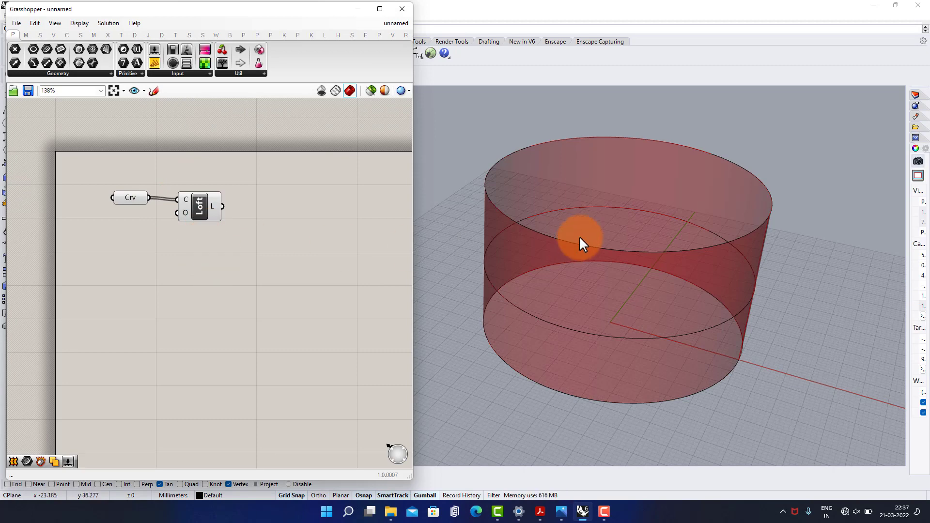
- Scale the top circle down about its centre to form a small opening at the top of the loft
{"action": "right_click_drag", "start_coordinate": [589, 291], "coordinate": [664, 277]}
{"action": "left_click", "coordinate": [673, 194]}
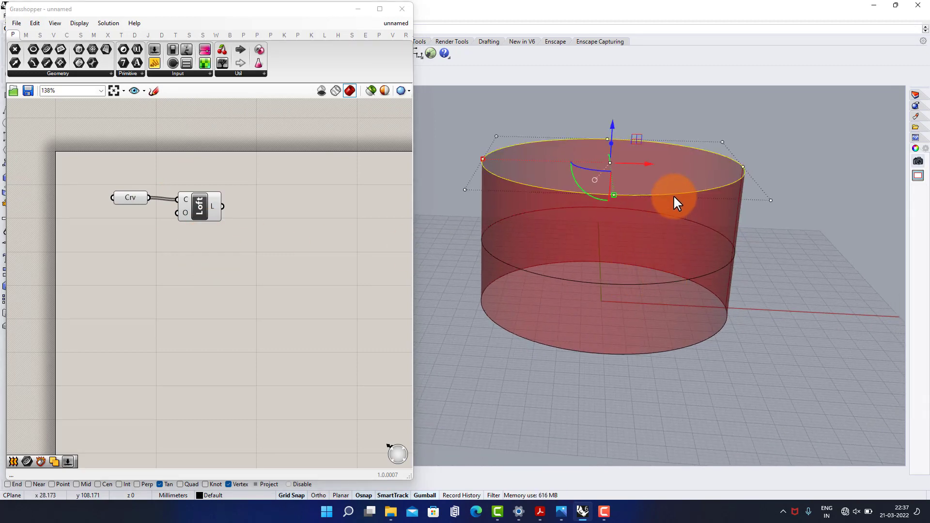
{"action": "right_click_drag", "start_coordinate": [641, 190], "coordinate": [586, 217]}
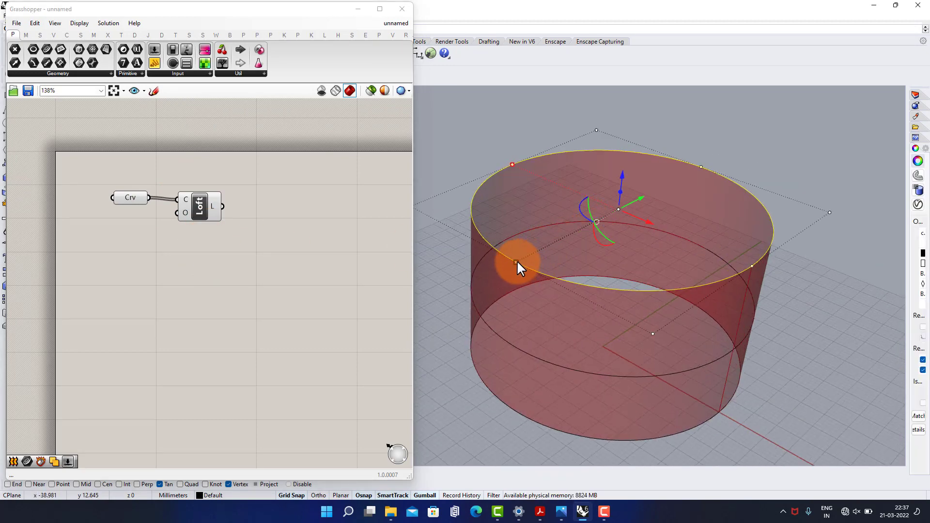
{"action": "left_click_drag", "start_coordinate": [516, 261], "coordinate": [571, 244]}
{"action": "left_click", "coordinate": [613, 228]}
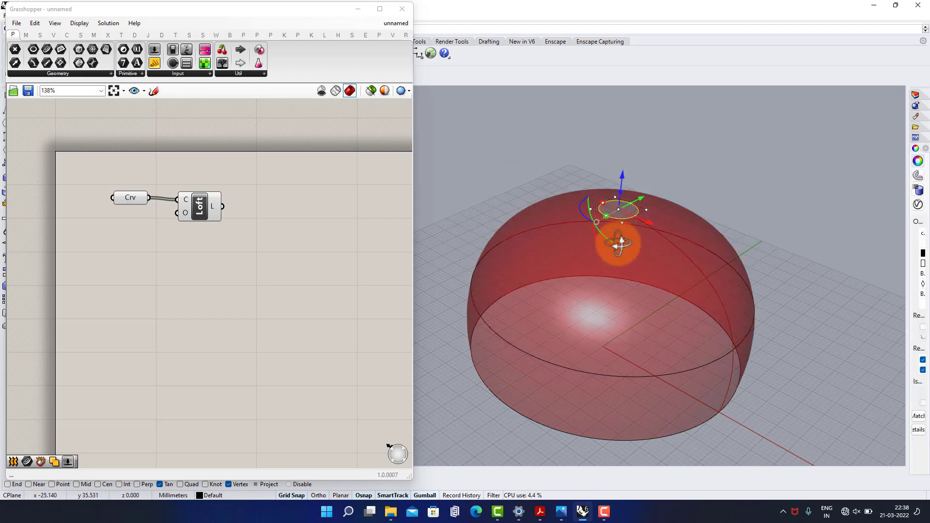
{"action": "right_click_drag", "start_coordinate": [614, 241], "coordinate": [639, 244]}
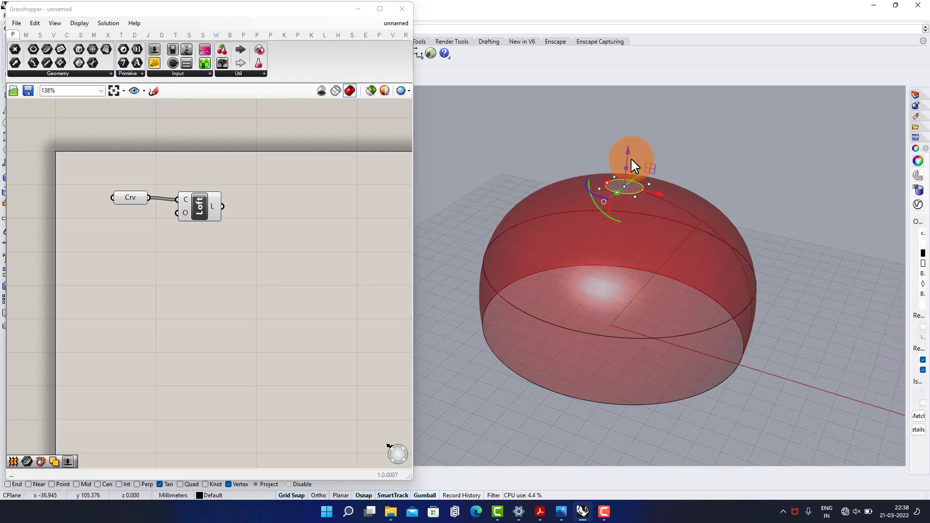
{"action": "right_click_drag", "start_coordinate": [614, 192], "coordinate": [615, 213]}
- Scale down the bottom circle and raise the middle circle slightly to shape a vase profile
{"action": "left_click", "coordinate": [602, 252]}
{"action": "left_click", "coordinate": [561, 357]}
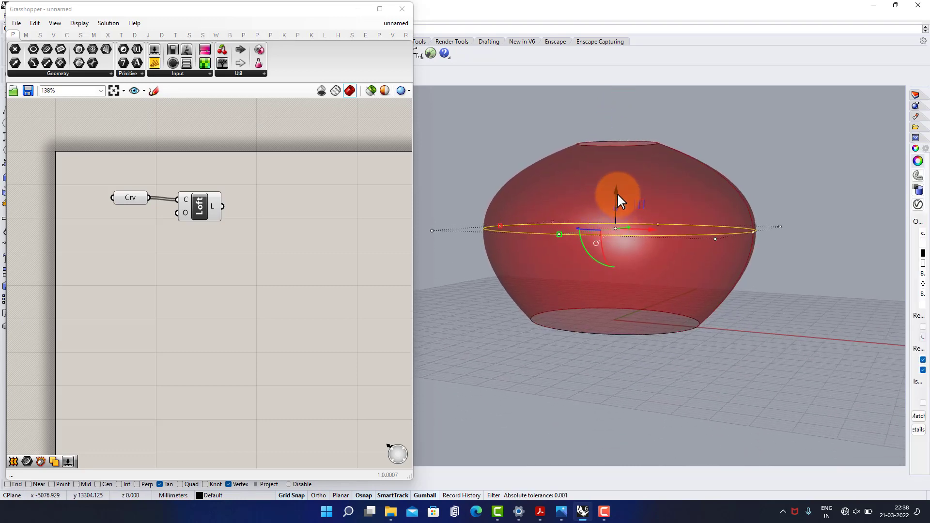
{"action": "left_click_drag", "start_coordinate": [617, 193], "coordinate": [618, 187]}
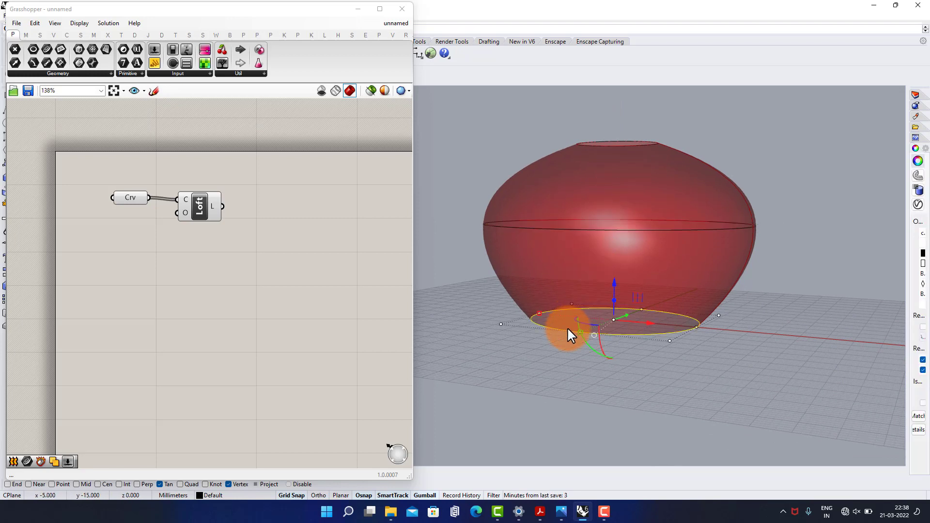
- Refine the vase profile by narrowing the bottom circle further and slightly reducing the middle circle
{"action": "left_click", "coordinate": [584, 372]}
{"action": "right_click_drag", "start_coordinate": [585, 373], "coordinate": [662, 295]}
{"action": "left_click", "coordinate": [643, 234]}
{"action": "right_click_drag", "start_coordinate": [643, 234], "coordinate": [731, 274]}
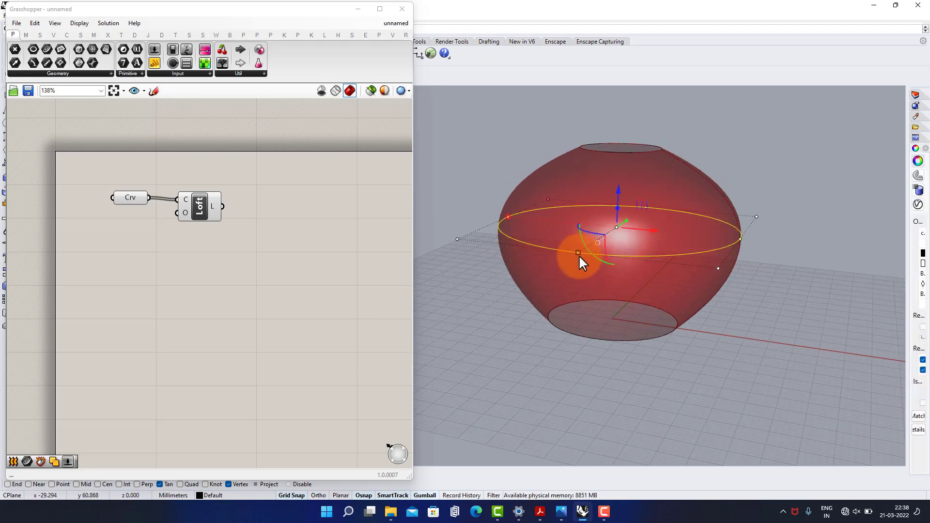
{"action": "right_click_drag", "start_coordinate": [580, 254], "coordinate": [622, 236]}
{"action": "left_click", "coordinate": [731, 205]}
- Add a Surface parameter, feed it with the Loft output and reparameterize it
{"action": "right_click_drag", "start_coordinate": [254, 227], "coordinate": [236, 231]}
{"action": "scroll", "coordinate": [237, 225], "scroll_direction": "up", "scroll_amount": 2}
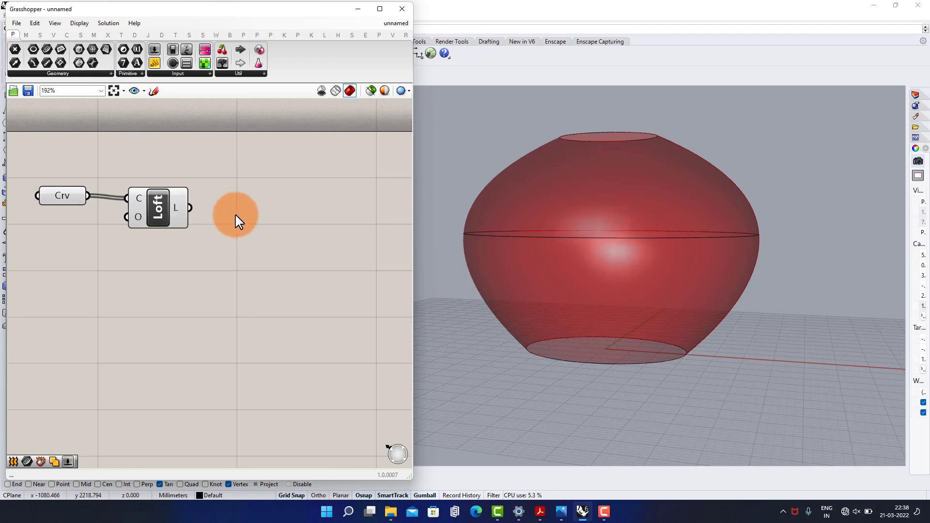
{"action": "double_click", "coordinate": [235, 215]}
{"action": "type", "text": "srf"}
{"action": "left_click", "coordinate": [241, 190]}
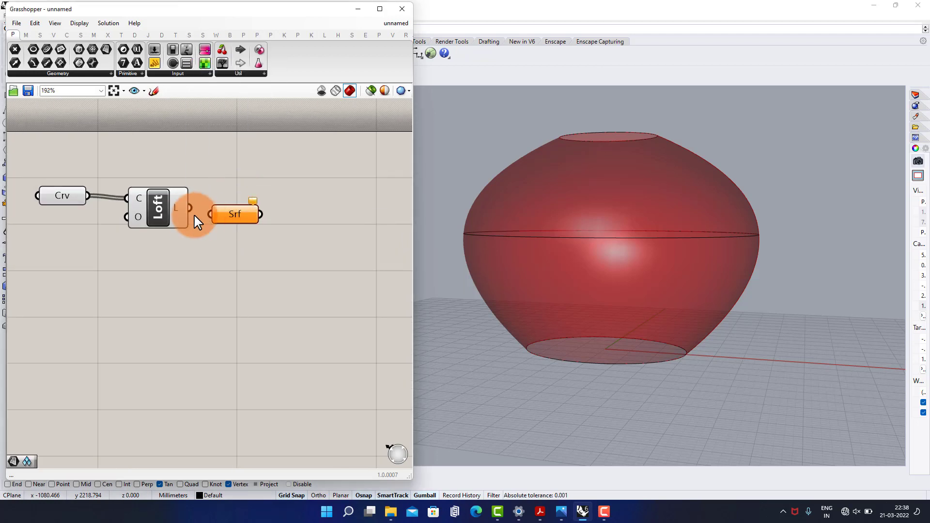
{"action": "left_click_drag", "start_coordinate": [206, 217], "coordinate": [210, 215]}
{"action": "right_click", "coordinate": [221, 213]}
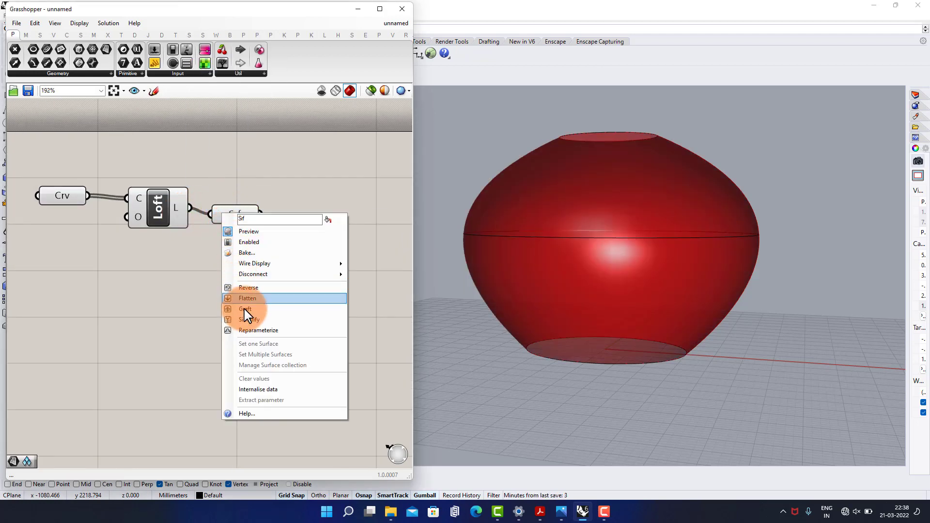
{"action": "left_click", "coordinate": [247, 331]}
- Move the Surface parameter slightly aside and turn off the preview of the Curve and Loft components
{"action": "scroll", "coordinate": [204, 233], "scroll_direction": "down", "scroll_amount": 2}
{"action": "left_click", "coordinate": [239, 203]}
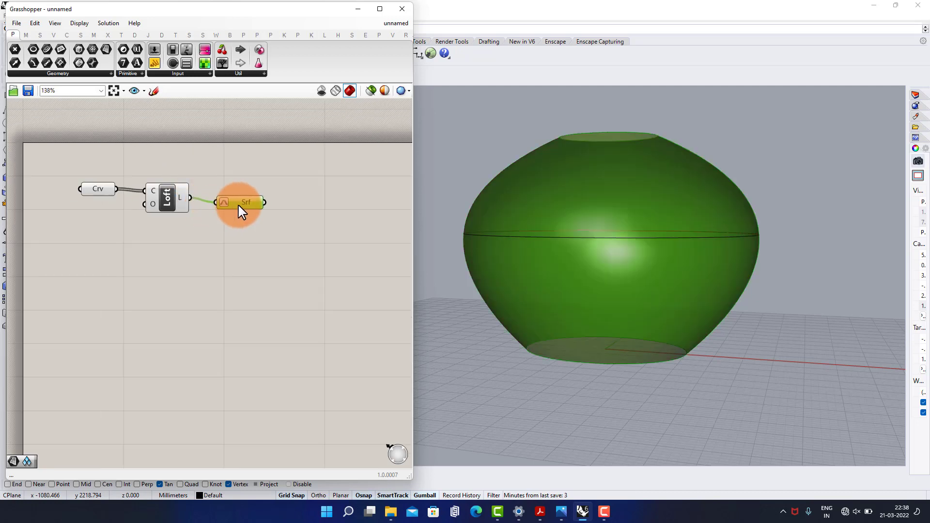
{"action": "left_click", "coordinate": [155, 202]}
{"action": "middle_click", "coordinate": [113, 242]}
{"action": "left_click", "coordinate": [138, 217]}
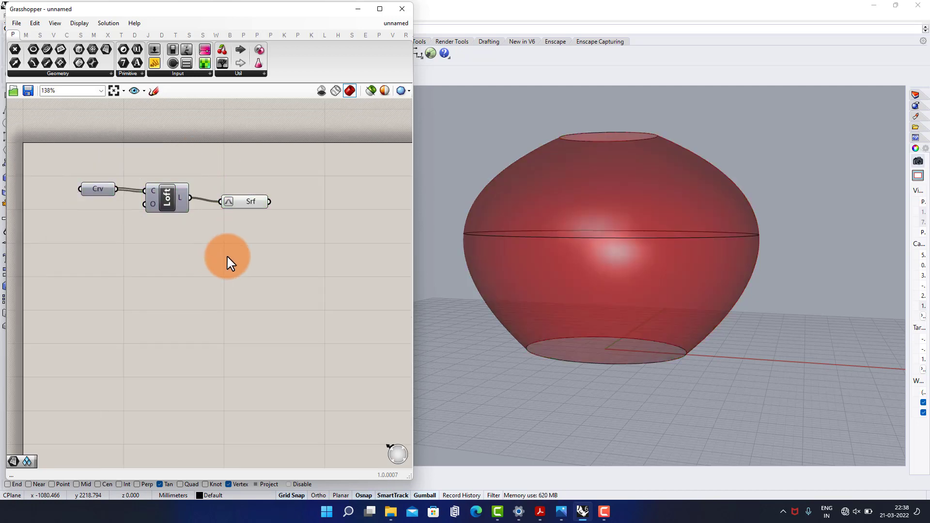
- Add an Isotrim component with the Surface parameter feeding its S input, and move it away to leave space between them
{"action": "scroll", "coordinate": [224, 232], "scroll_direction": "up", "scroll_amount": 2}
{"action": "right_click_drag", "start_coordinate": [224, 232], "coordinate": [215, 239]}
{"action": "double_click", "coordinate": [308, 200]}
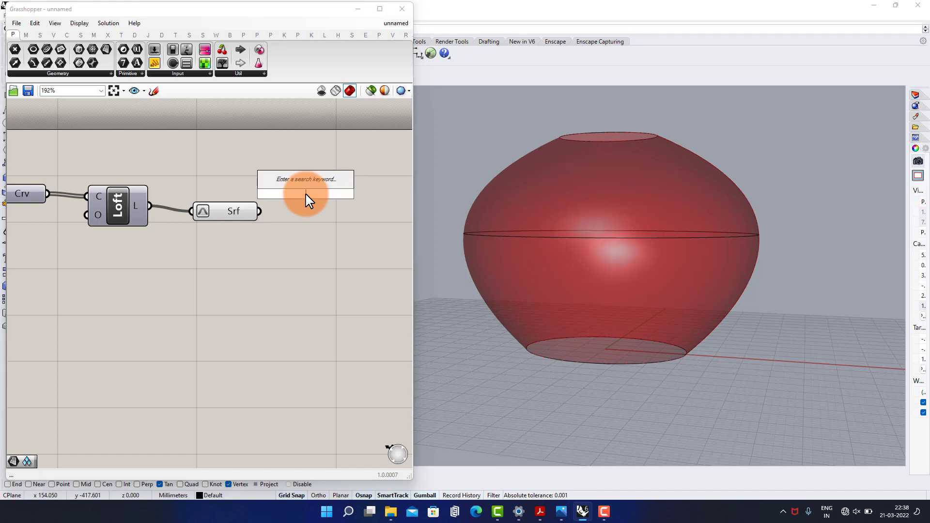
{"action": "type", "text": "isotr"}
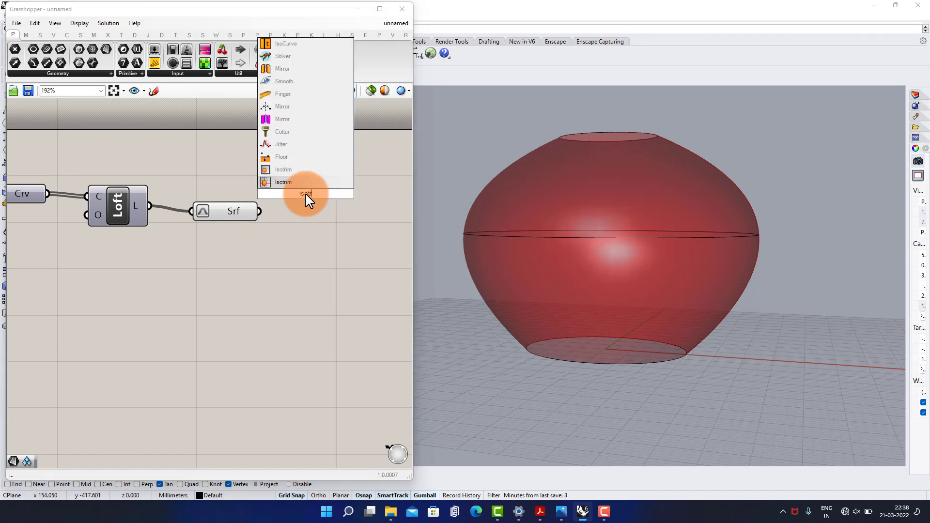
{"action": "left_click", "coordinate": [310, 180]}
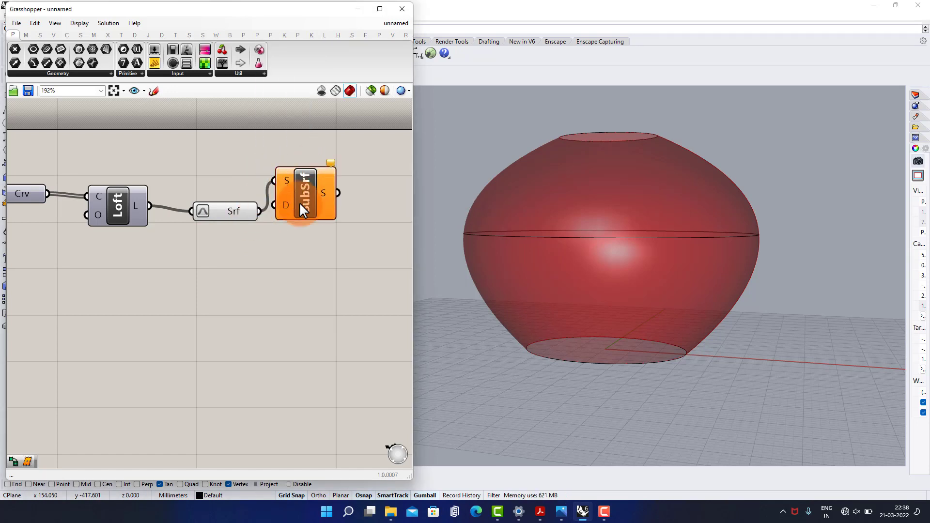
{"action": "right_click_drag", "start_coordinate": [396, 230], "coordinate": [276, 243]}
{"action": "scroll", "coordinate": [270, 242], "scroll_direction": "up", "scroll_amount": 2}
{"action": "left_click_drag", "start_coordinate": [260, 232], "coordinate": [340, 238]}
{"action": "right_click_drag", "start_coordinate": [184, 271], "coordinate": [282, 261]}
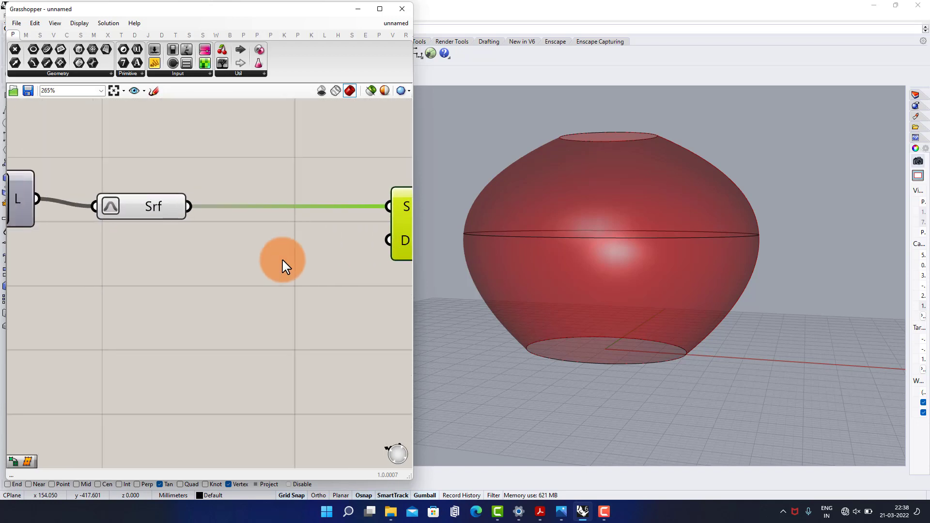
- Add a Divide Domain² component, feed it from the Surface parameter and connect its S output to Isotrim's D input
{"action": "left_click", "coordinate": [208, 265]}
{"action": "double_click", "coordinate": [208, 265]}
{"action": "type", "text": "divid"}
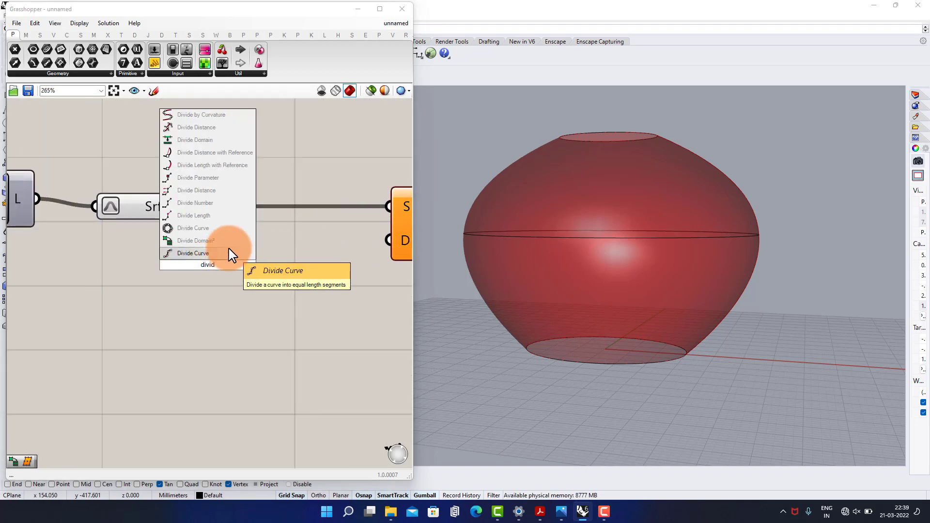
{"action": "left_click", "coordinate": [208, 253]}
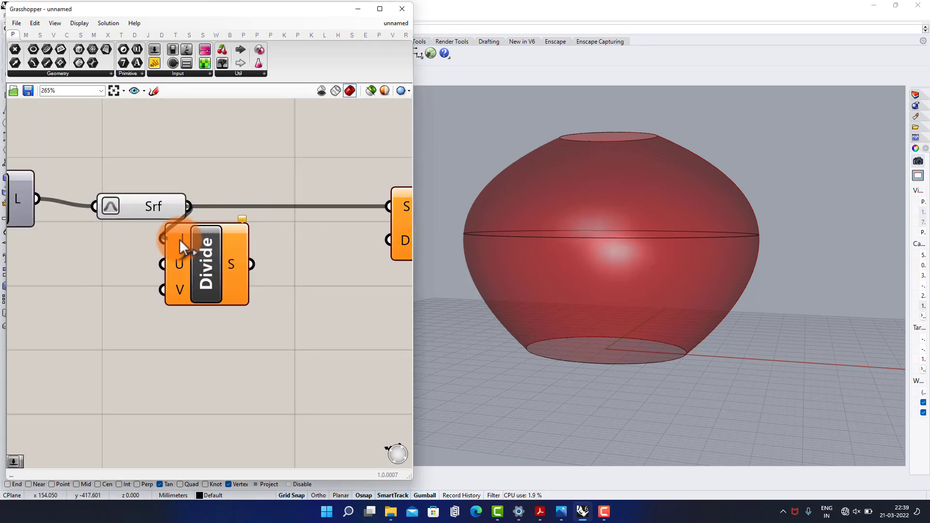
{"action": "left_click_drag", "start_coordinate": [179, 239], "coordinate": [238, 295]}
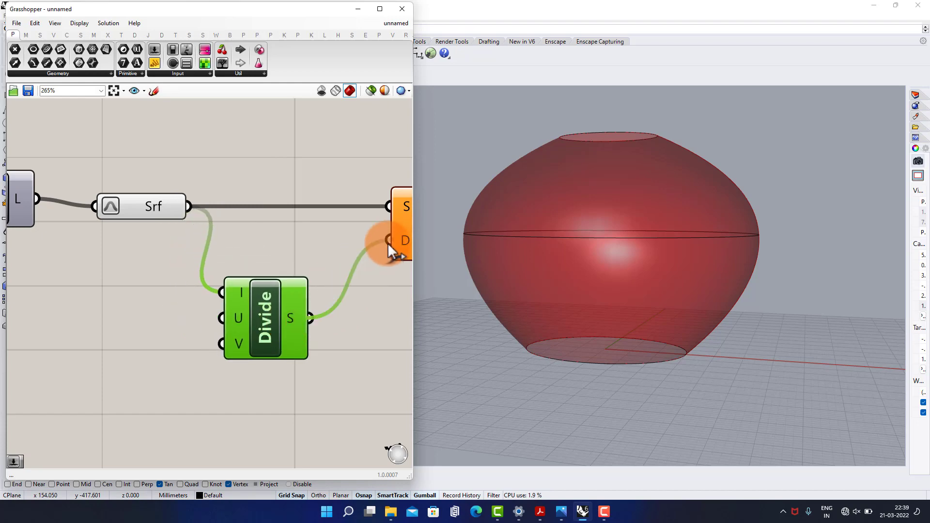
{"action": "left_click_drag", "start_coordinate": [388, 243], "coordinate": [388, 241]}
{"action": "right_click_drag", "start_coordinate": [532, 285], "coordinate": [503, 281]}
- Create a number slider with value 12 and connect it to the U input of the Divide component
{"action": "right_click_drag", "start_coordinate": [179, 281], "coordinate": [243, 266]}
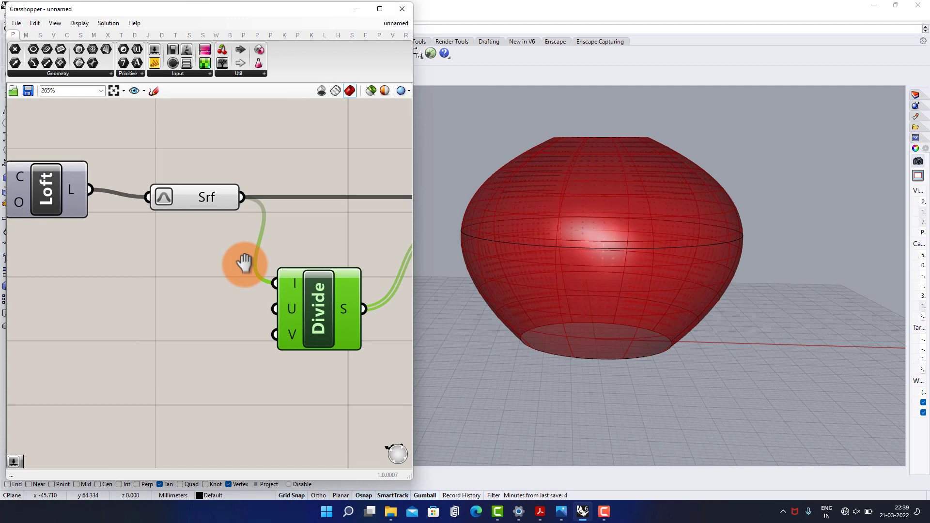
{"action": "double_click", "coordinate": [152, 310]}
{"action": "type", "text": "12"}
{"action": "key", "text": "Return"}
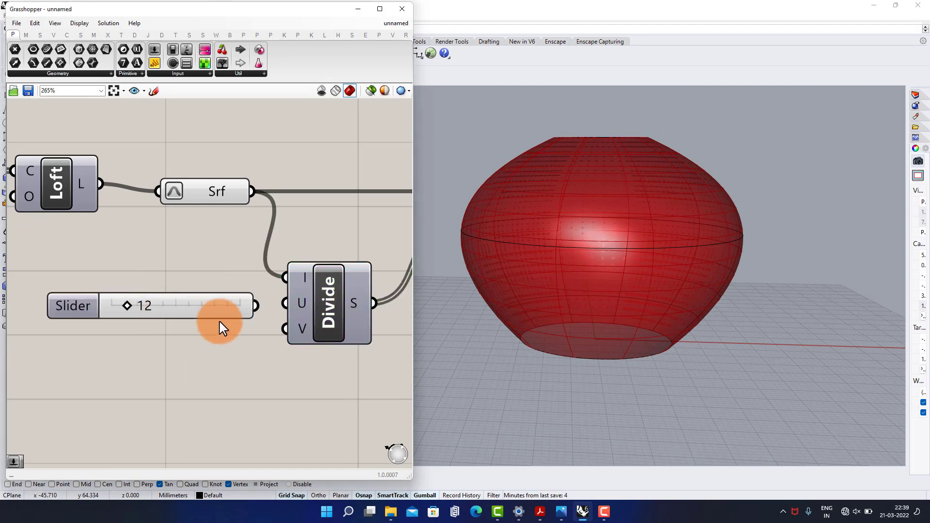
{"action": "left_click_drag", "start_coordinate": [271, 305], "coordinate": [285, 303]}
- Duplicate the U Count slider, place the copy below it and connect it to the Divide component's V input
{"action": "left_click", "coordinate": [231, 320]}
{"action": "key", "text": "ctrl+c"}
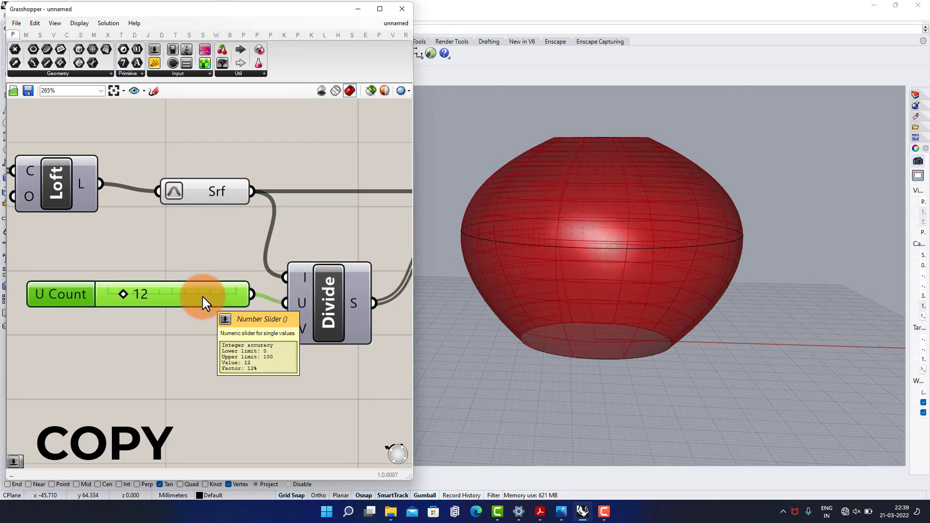
{"action": "key", "text": "ctrl+v"}
{"action": "left_click", "coordinate": [201, 348]}
{"action": "left_click_drag", "start_coordinate": [253, 314], "coordinate": [285, 329]}
- Lower the V Count slider to 7 and inspect the surface subdivision on the vase
{"action": "right_click_drag", "start_coordinate": [635, 245], "coordinate": [597, 265]}
{"action": "scroll", "coordinate": [597, 265], "scroll_direction": "up", "scroll_amount": 3}
{"action": "left_click", "coordinate": [244, 321]}
{"action": "left_click_drag", "start_coordinate": [111, 349], "coordinate": [96, 348]}
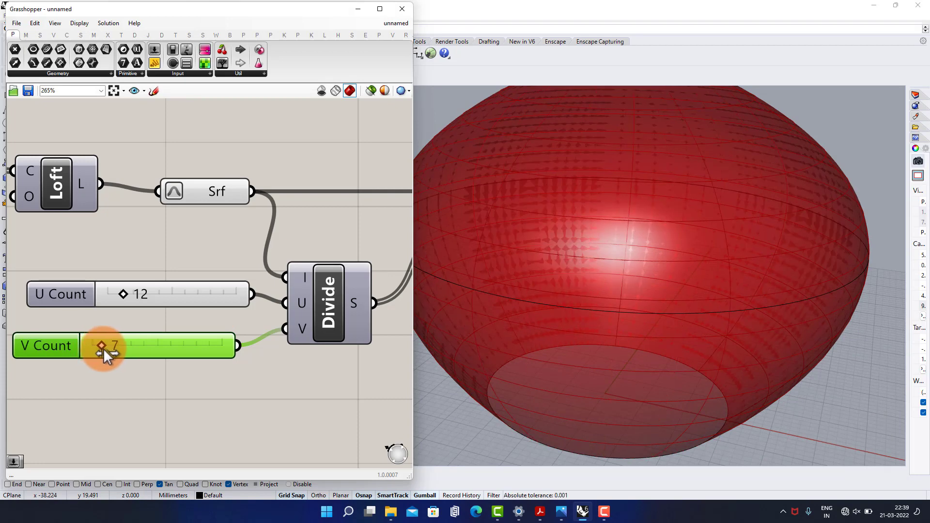
{"action": "right_click_drag", "start_coordinate": [618, 312], "coordinate": [654, 359]}
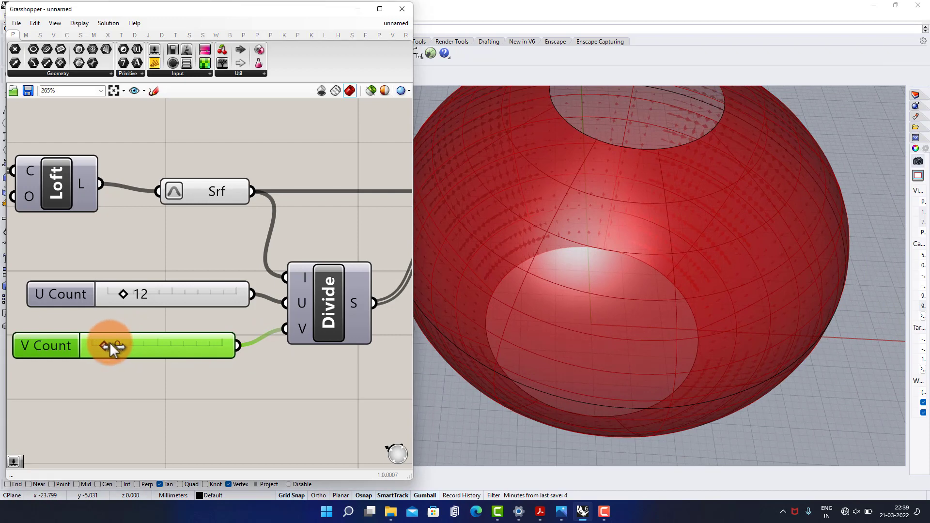
- Lower the U Count slider slightly and reparameterize the S output of the SubSrf component
{"action": "left_click_drag", "start_coordinate": [123, 294], "coordinate": [118, 295]}
{"action": "right_click_drag", "start_coordinate": [644, 319], "coordinate": [677, 266]}
{"action": "right_click_drag", "start_coordinate": [301, 249], "coordinate": [211, 238]}
{"action": "right_click", "coordinate": [212, 238]}
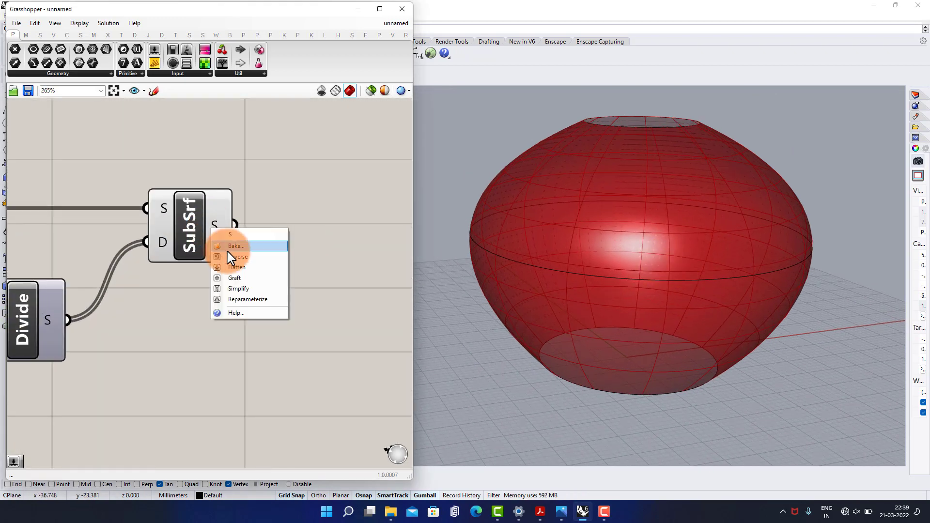
{"action": "left_click", "coordinate": [242, 302]}
- Add a Deconstruct Brep component and connect SubSrf's S output to its B input
{"action": "right_click_drag", "start_coordinate": [264, 222], "coordinate": [195, 241]}
{"action": "double_click", "coordinate": [251, 255]}
{"action": "type", "text": "d"}
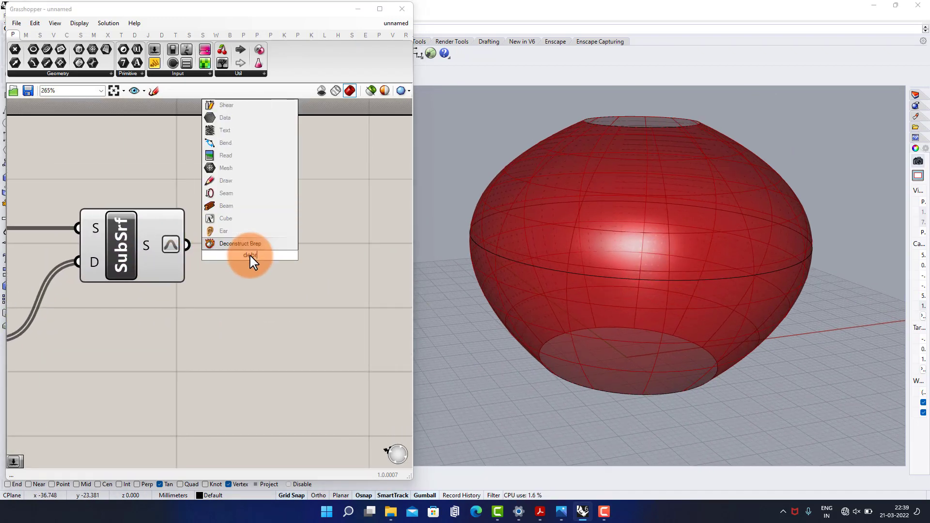
{"action": "type", "text": "ebr"}
{"action": "left_click", "coordinate": [244, 244]}
{"action": "left_click_drag", "start_coordinate": [249, 260], "coordinate": [269, 249]}
{"action": "left_click", "coordinate": [292, 318]}
- Add an Evaluate Surface component and connect DeBrep's F output to its S input
{"action": "right_click_drag", "start_coordinate": [377, 248], "coordinate": [261, 256]}
{"action": "double_click", "coordinate": [306, 252]}
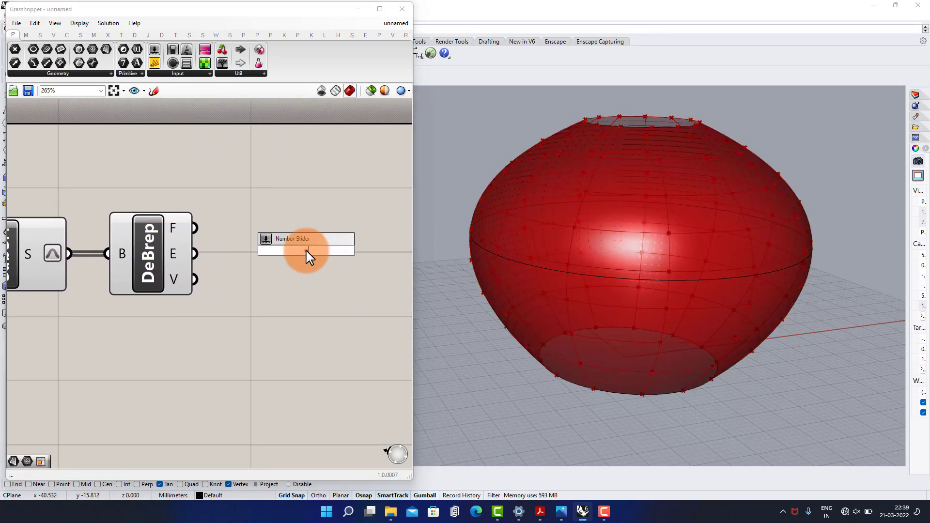
{"action": "type", "text": "eva"}
{"action": "left_click", "coordinate": [296, 201]}
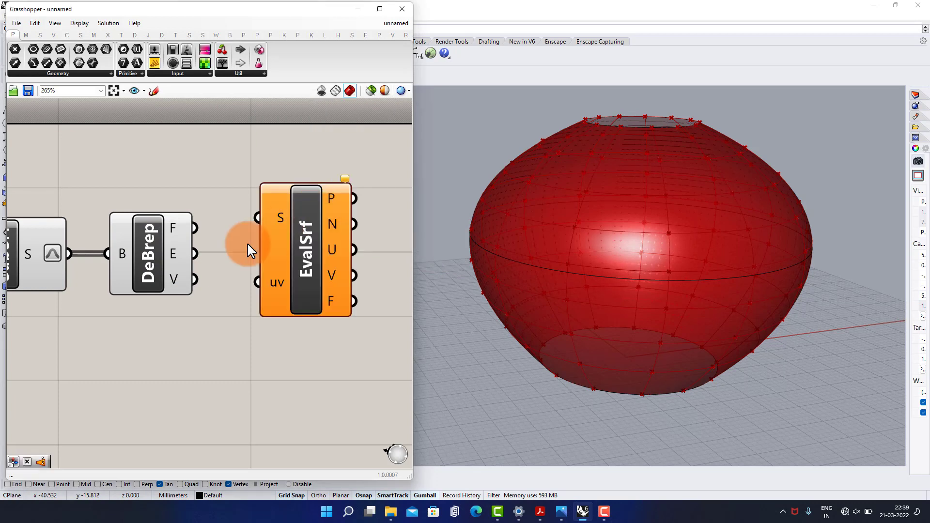
{"action": "left_click_drag", "start_coordinate": [194, 230], "coordinate": [334, 277]}
{"action": "right_click_drag", "start_coordinate": [280, 328], "coordinate": [285, 270]}
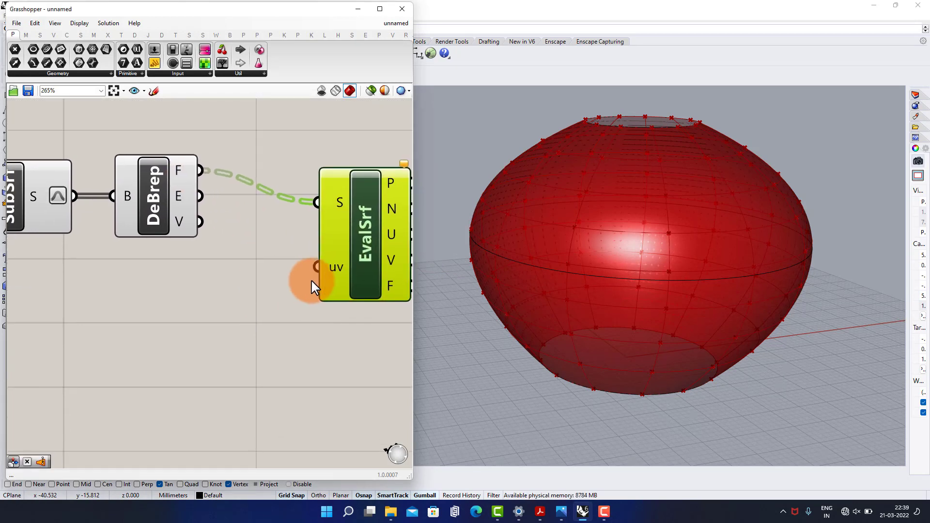
{"action": "double_click", "coordinate": [191, 339]}
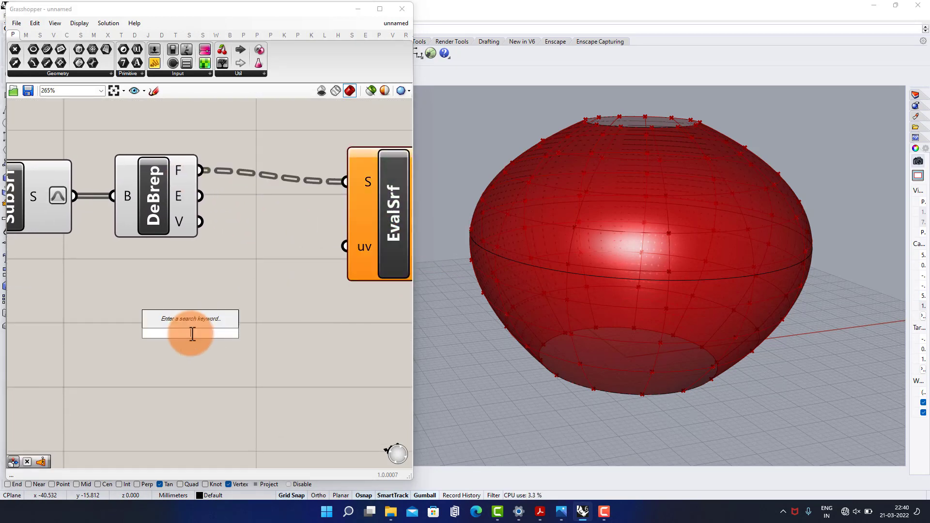
{"action": "type", "text": "ms"}
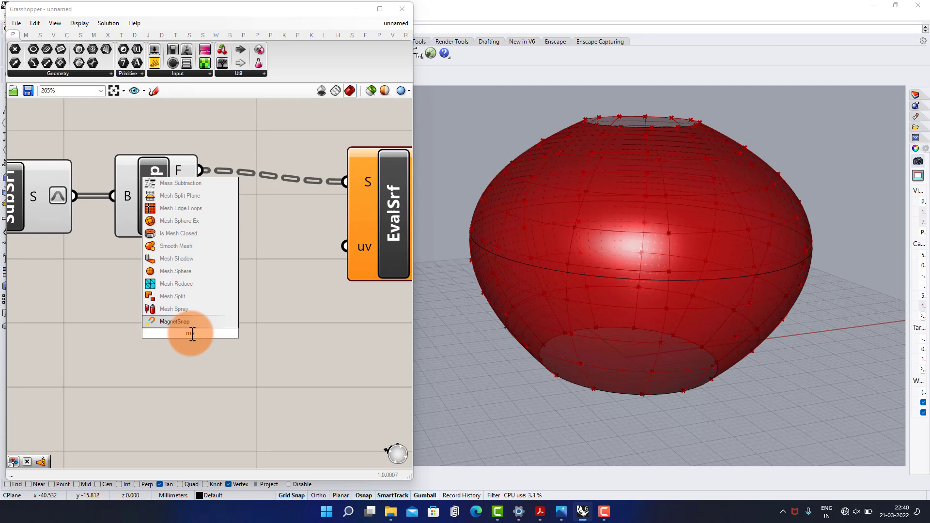
{"action": "key", "text": "Escape"}
- Add an MD Slider below DeBrep, shrink it and connect it to EvalSrf's uv input
{"action": "double_click", "coordinate": [191, 338]}
{"action": "type", "text": "m"}
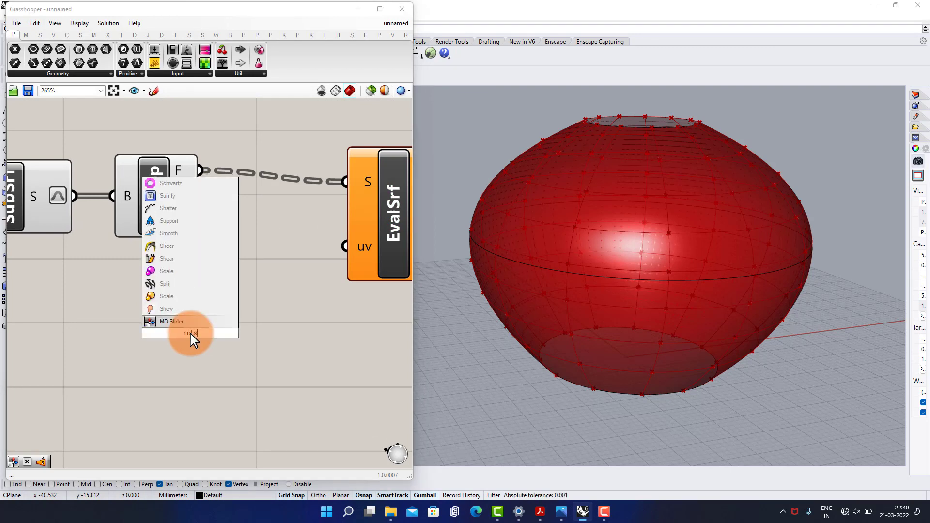
{"action": "type", "text": "d s"}
{"action": "left_click", "coordinate": [166, 322]}
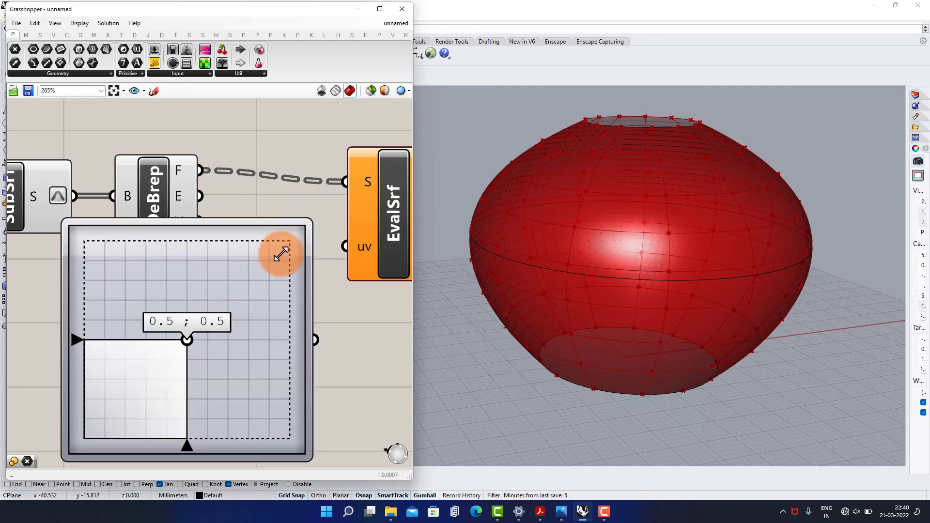
{"action": "left_click_drag", "start_coordinate": [281, 254], "coordinate": [179, 295]}
{"action": "left_click", "coordinate": [159, 357]}
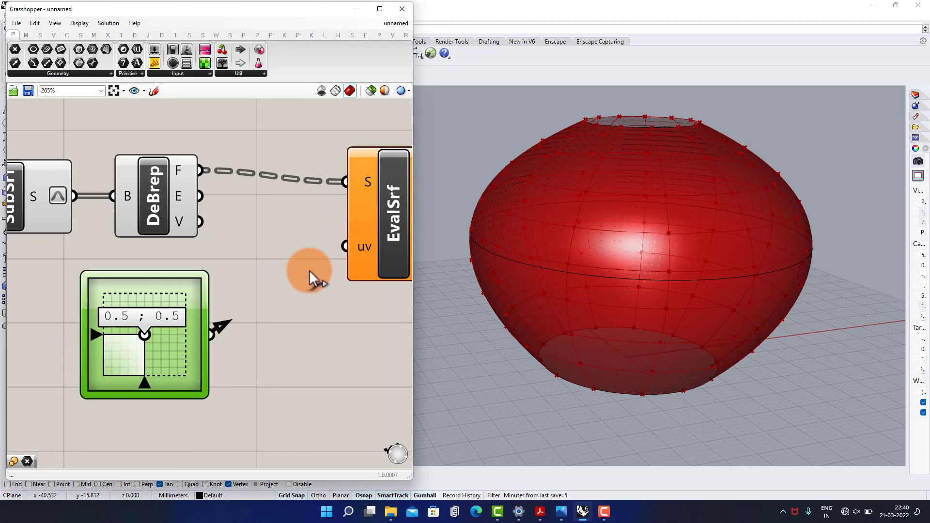
{"action": "left_click_drag", "start_coordinate": [310, 278], "coordinate": [344, 246]}
- Turn off the preview of the SubSrf and DeBrep components
{"action": "right_click_drag", "start_coordinate": [332, 332], "coordinate": [284, 318]}
{"action": "mouse_move", "coordinate": [588, 280]}
{"action": "right_mouse_down"}
{"action": "mouse_move", "coordinate": [601, 303]}
{"action": "mouse_move", "coordinate": [593, 266]}
{"action": "right_mouse_up"}
{"action": "scroll", "coordinate": [223, 139], "scroll_direction": "up", "scroll_amount": 3}
{"action": "left_click_drag", "start_coordinate": [214, 103], "coordinate": [37, 406]}
{"action": "middle_click", "coordinate": [117, 363]}
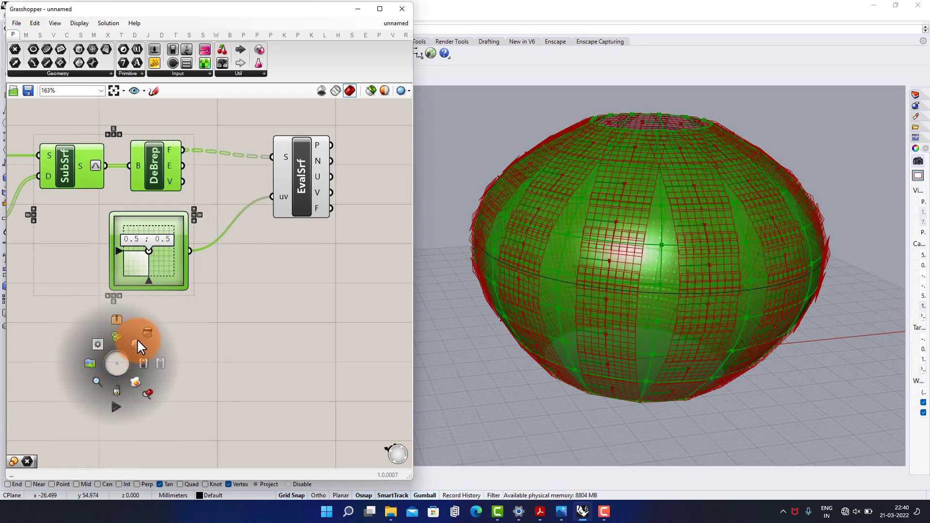
{"action": "left_click", "coordinate": [147, 334]}
- Turn off the preview of the upstream components from the curves through Loft, Surface and Divide
{"action": "scroll", "coordinate": [233, 286], "scroll_direction": "down", "scroll_amount": 2}
{"action": "right_click_drag", "start_coordinate": [235, 276], "coordinate": [326, 290]}
{"action": "scroll", "coordinate": [327, 289], "scroll_direction": "down", "scroll_amount": 3}
{"action": "left_click_drag", "start_coordinate": [281, 218], "coordinate": [133, 371]}
{"action": "middle_click", "coordinate": [133, 372]}
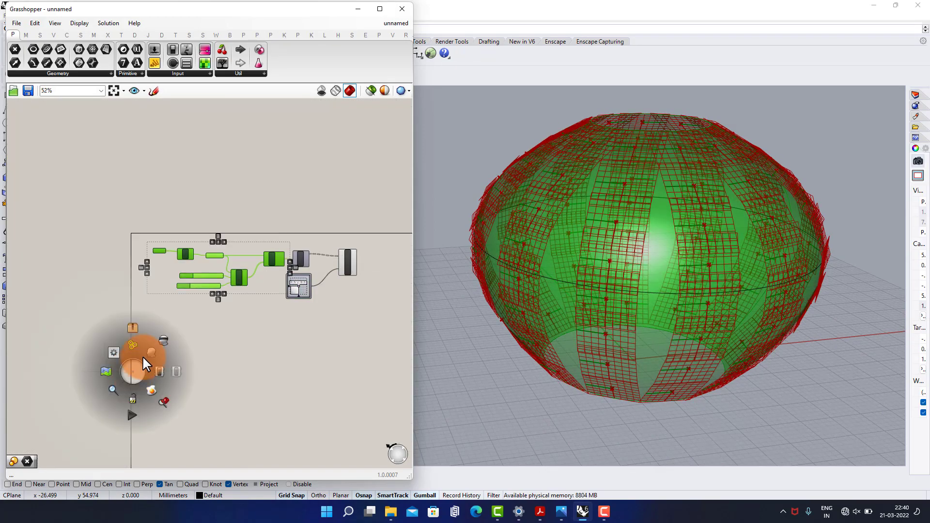
{"action": "left_click", "coordinate": [145, 359]}
{"action": "left_click", "coordinate": [257, 347]}
{"action": "right_click_drag", "start_coordinate": [633, 311], "coordinate": [673, 293]}
- Add a List Item component below EvalSrf and connect DeBrep's F output to its L input
{"action": "scroll", "coordinate": [284, 301], "scroll_direction": "up", "scroll_amount": 5}
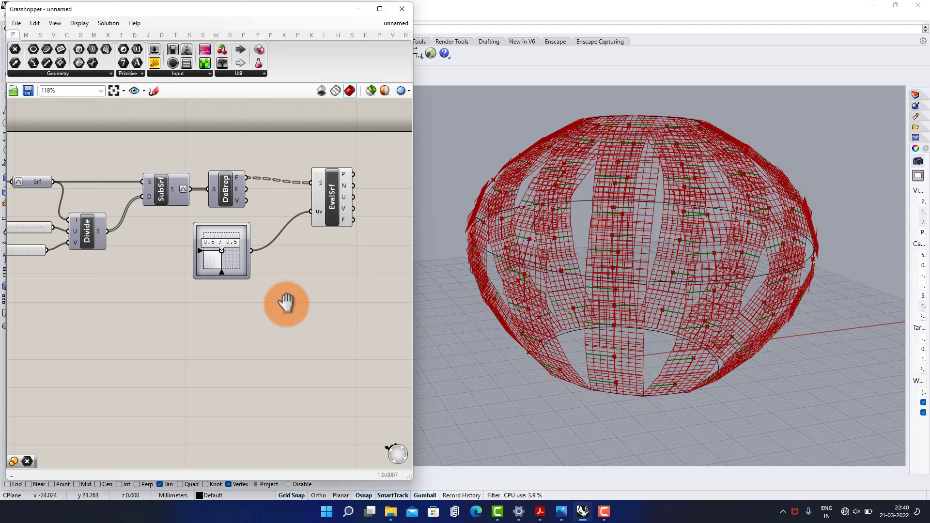
{"action": "double_click", "coordinate": [234, 302]}
{"action": "type", "text": "lis"}
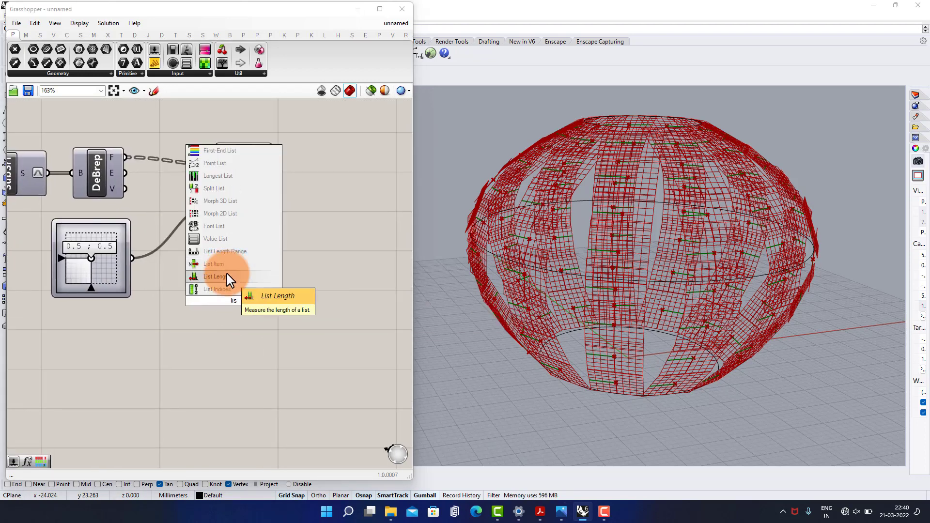
{"action": "left_click", "coordinate": [220, 264]}
{"action": "scroll", "coordinate": [176, 253], "scroll_direction": "up", "scroll_amount": 3}
{"action": "right_click_drag", "start_coordinate": [180, 259], "coordinate": [209, 286]}
{"action": "scroll", "coordinate": [209, 285], "scroll_direction": "down", "scroll_amount": 1}
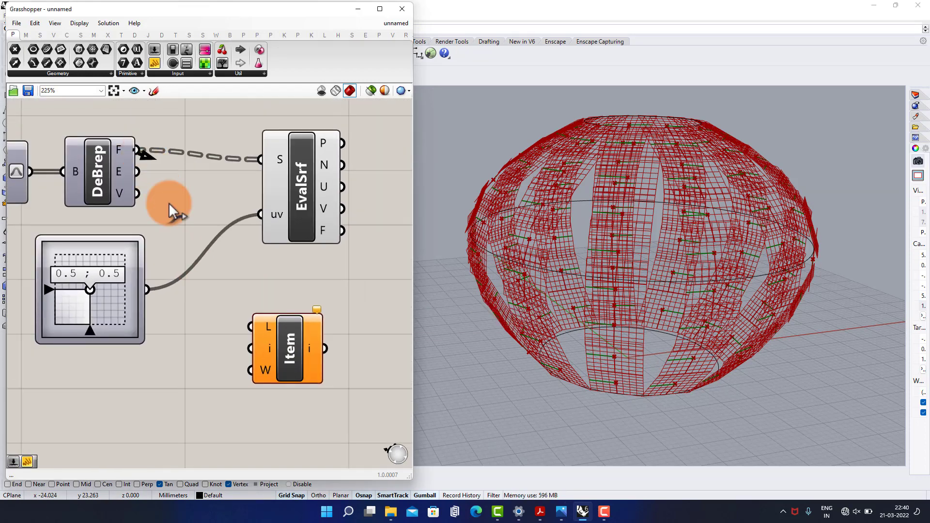
{"action": "left_click_drag", "start_coordinate": [255, 327], "coordinate": [309, 361]}
- Add a number slider, connect it to the List Item's i input and set the index to 0
{"action": "right_click_drag", "start_coordinate": [160, 403], "coordinate": [183, 348]}
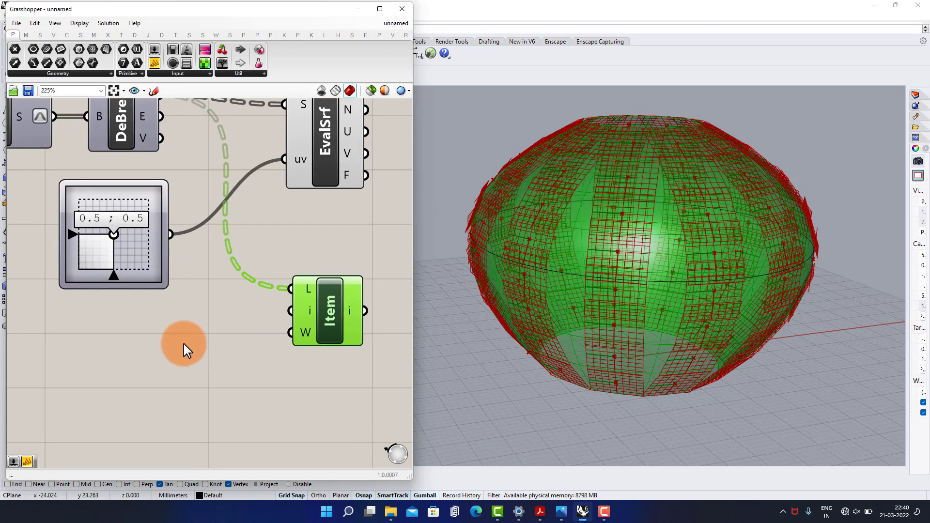
{"action": "left_click", "coordinate": [178, 342]}
{"action": "double_click", "coordinate": [178, 344]}
{"action": "key", "text": "Return"}
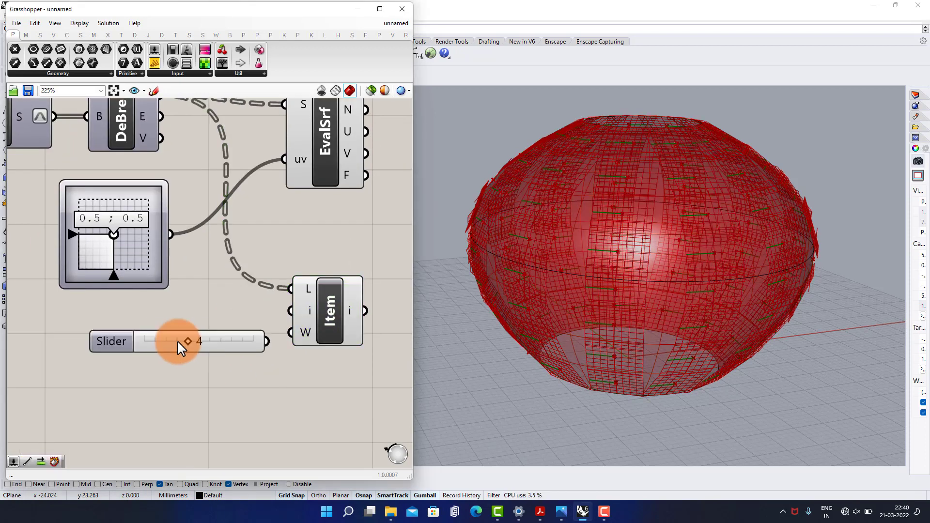
{"action": "left_click_drag", "start_coordinate": [212, 349], "coordinate": [292, 312]}
{"action": "right_click_drag", "start_coordinate": [340, 387], "coordinate": [272, 366]}
- Duplicate the Index slider and List Item pair, place the copy below and set its index to 1
{"action": "left_click_drag", "start_coordinate": [285, 368], "coordinate": [154, 272]}
{"action": "key", "text": "ctrl+c"}
{"action": "key", "text": "ctrl+v"}
{"action": "right_click_drag", "start_coordinate": [253, 237], "coordinate": [260, 181]}
{"action": "left_click_drag", "start_coordinate": [270, 266], "coordinate": [267, 363]}
{"action": "left_click", "coordinate": [120, 379]}
{"action": "left_click", "coordinate": [65, 364]}
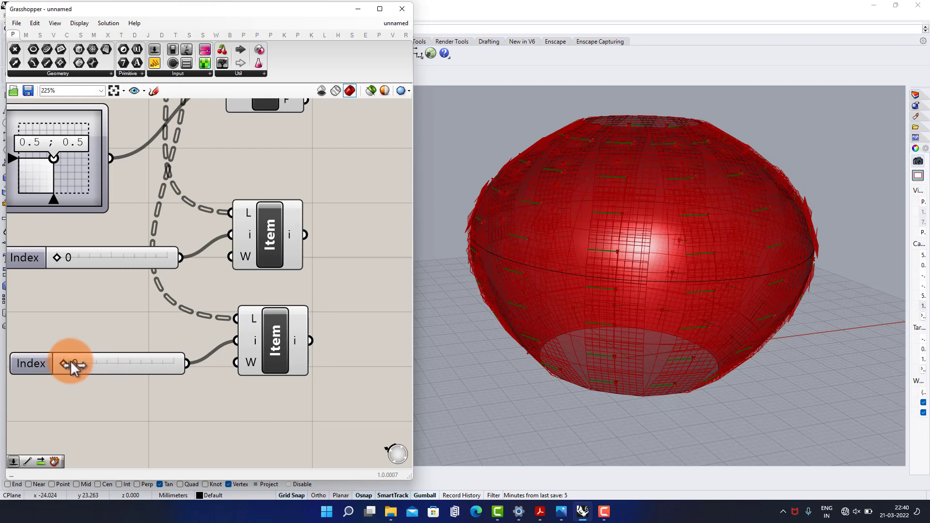
{"action": "left_click_drag", "start_coordinate": [71, 365], "coordinate": [75, 364]}
- Duplicate the index 1 slider and List Item pair, place the copy below and set its index to 2
{"action": "right_click_drag", "start_coordinate": [135, 328], "coordinate": [187, 257]}
{"action": "left_click_drag", "start_coordinate": [312, 373], "coordinate": [170, 266]}
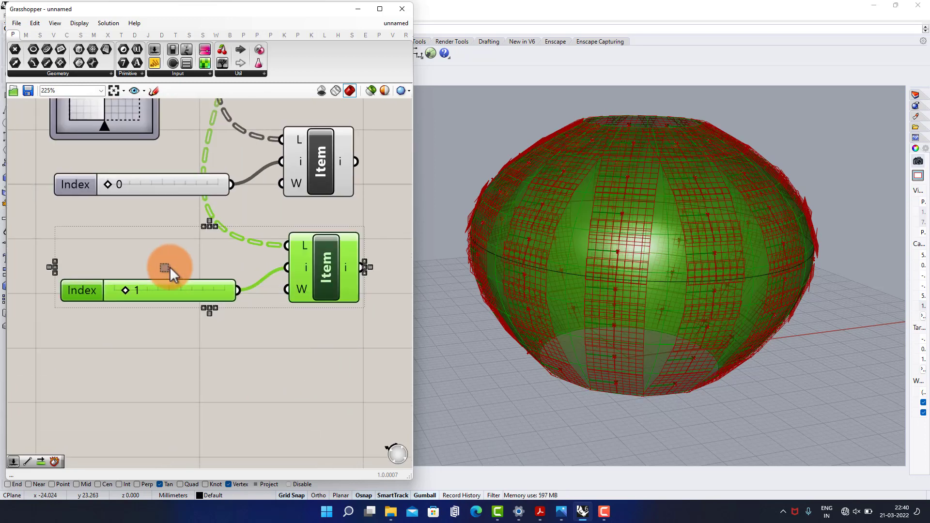
{"action": "key", "text": "ctrl+c"}
{"action": "key", "text": "ctrl+v"}
{"action": "left_click_drag", "start_coordinate": [316, 283], "coordinate": [299, 376]}
{"action": "right_click_drag", "start_coordinate": [247, 413], "coordinate": [240, 339]}
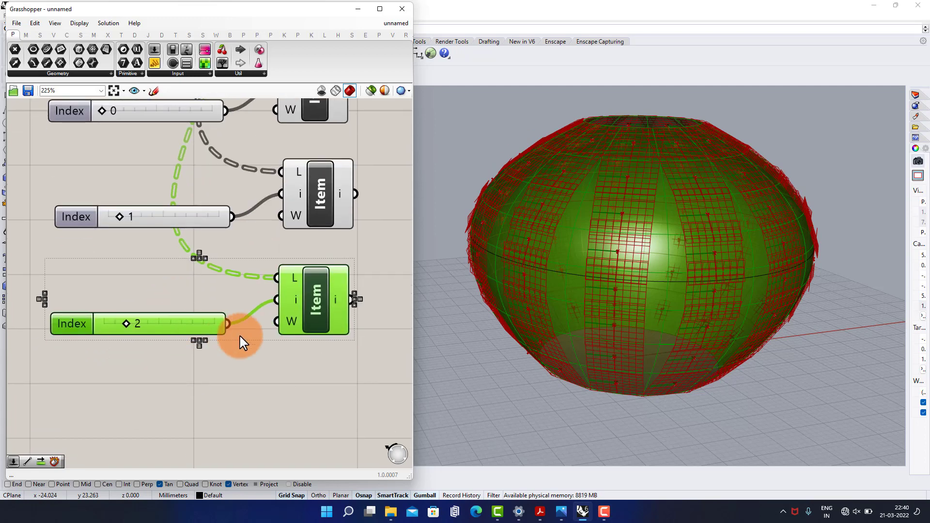
- Paste a fourth slider and List Item pair at the end of the column, set its index to 3 and even out the spacing
{"action": "key", "text": "ctrl+v"}
{"action": "left_click_drag", "start_coordinate": [332, 220], "coordinate": [309, 428]}
{"action": "right_click_drag", "start_coordinate": [314, 355], "coordinate": [309, 313]}
{"action": "left_click_drag", "start_coordinate": [335, 349], "coordinate": [207, 247]}
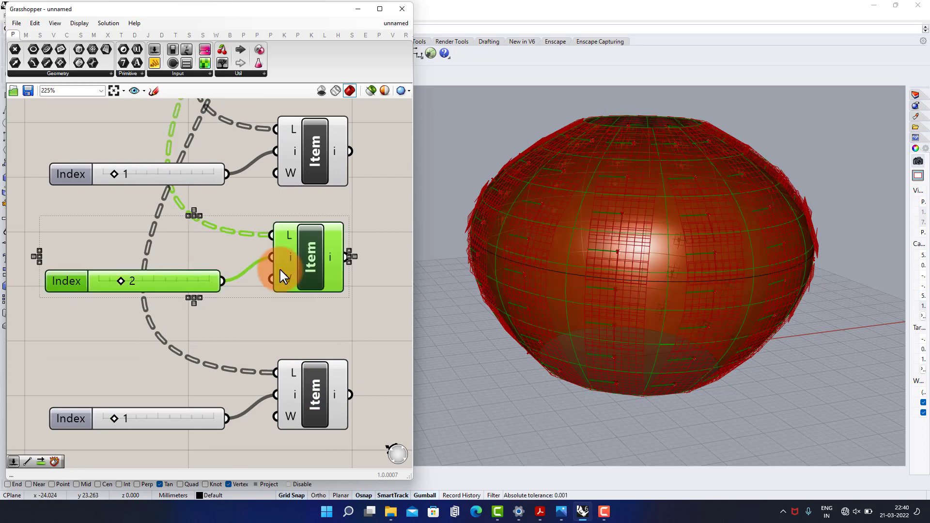
{"action": "left_click_drag", "start_coordinate": [308, 268], "coordinate": [309, 285]}
{"action": "left_click", "coordinate": [148, 388]}
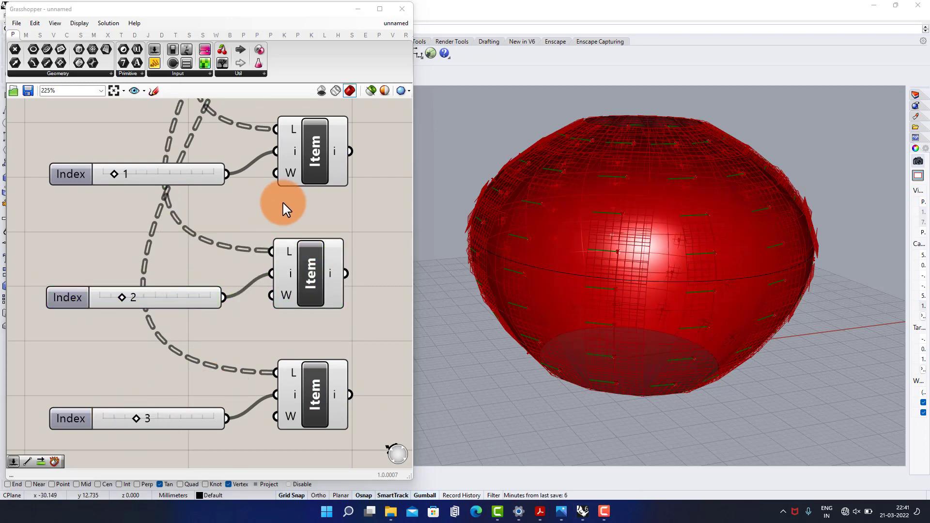
- Add a Line SDL component beside EvalSrf and connect EvalSrf's P output to its S input
{"action": "right_click_drag", "start_coordinate": [285, 208], "coordinate": [226, 271]}
{"action": "scroll", "coordinate": [226, 272], "scroll_direction": "down", "scroll_amount": 3}
{"action": "right_click_drag", "start_coordinate": [272, 188], "coordinate": [236, 339]}
{"action": "right_click_drag", "start_coordinate": [277, 223], "coordinate": [261, 251]}
{"action": "scroll", "coordinate": [260, 250], "scroll_direction": "up", "scroll_amount": 3}
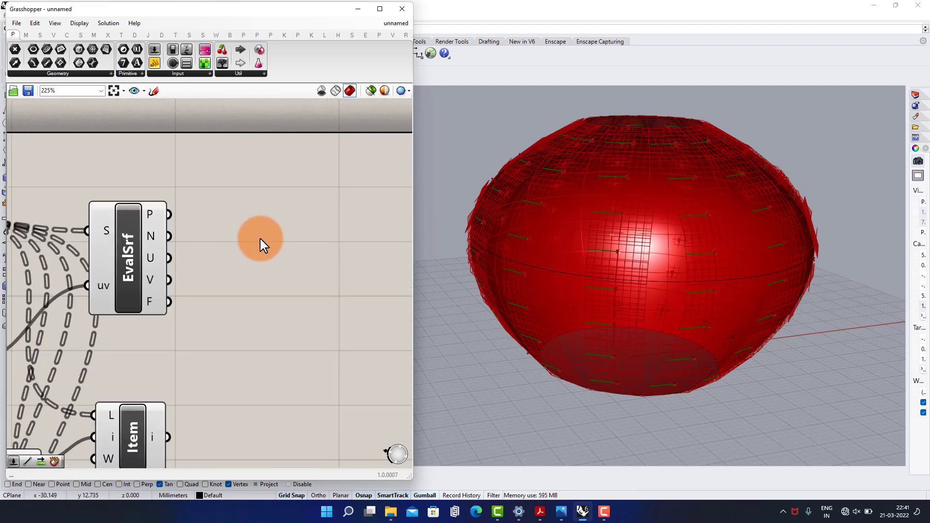
{"action": "double_click", "coordinate": [266, 245]}
{"action": "type", "text": "line"}
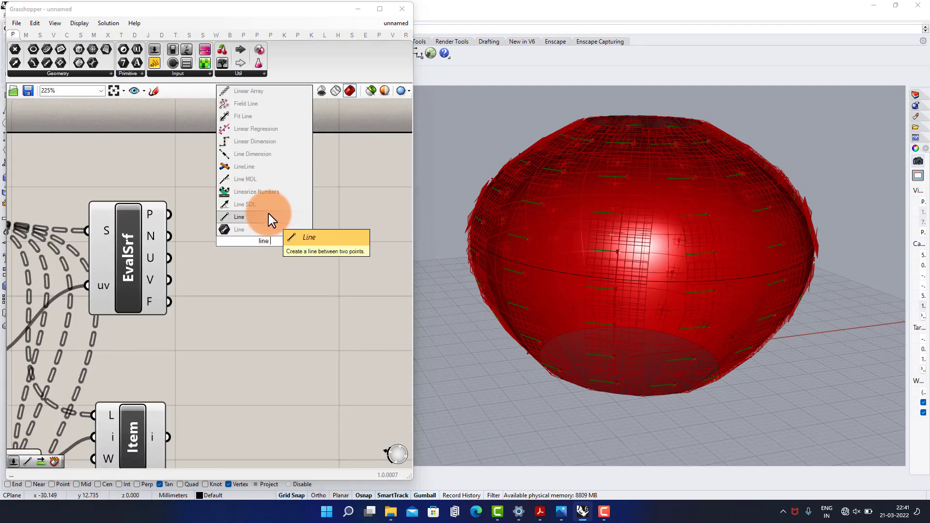
{"action": "left_click", "coordinate": [266, 205]}
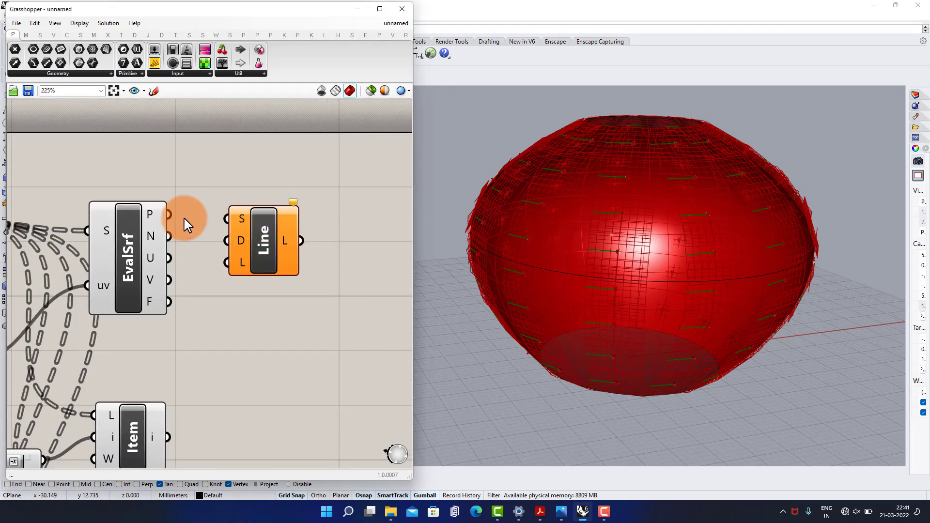
{"action": "left_click_drag", "start_coordinate": [169, 214], "coordinate": [224, 218]}
- Add a Negative component between EvalSrf's N output and the Line component's D input, moving Line farther away to make room
{"action": "right_click_drag", "start_coordinate": [233, 230], "coordinate": [184, 232]}
{"action": "left_click_drag", "start_coordinate": [207, 233], "coordinate": [348, 229]}
{"action": "double_click", "coordinate": [224, 274]}
{"action": "type", "text": "ne"}
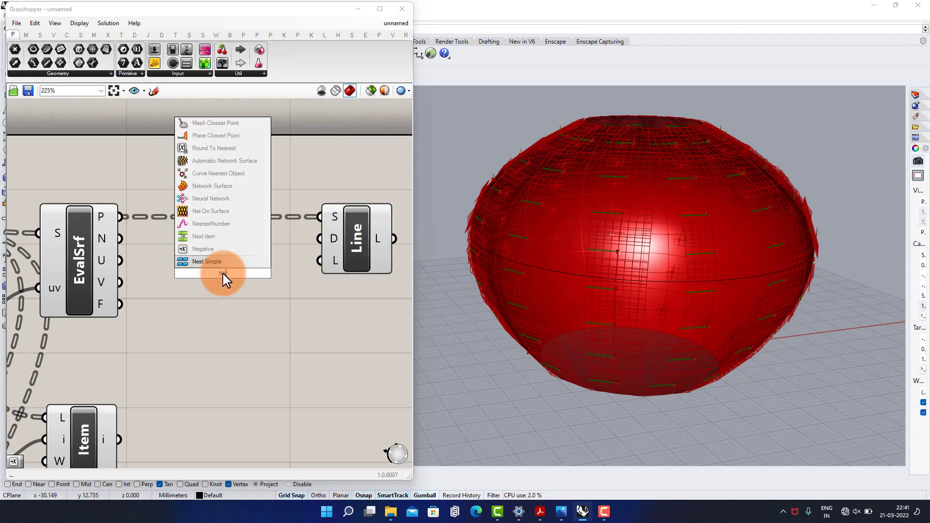
{"action": "type", "text": "g"}
{"action": "left_click", "coordinate": [212, 262]}
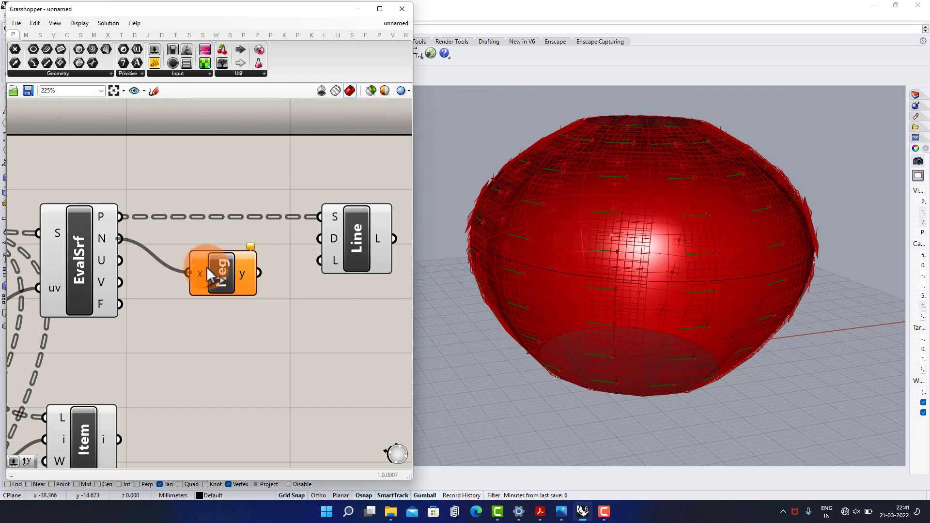
{"action": "left_click_drag", "start_coordinate": [260, 273], "coordinate": [320, 239]}
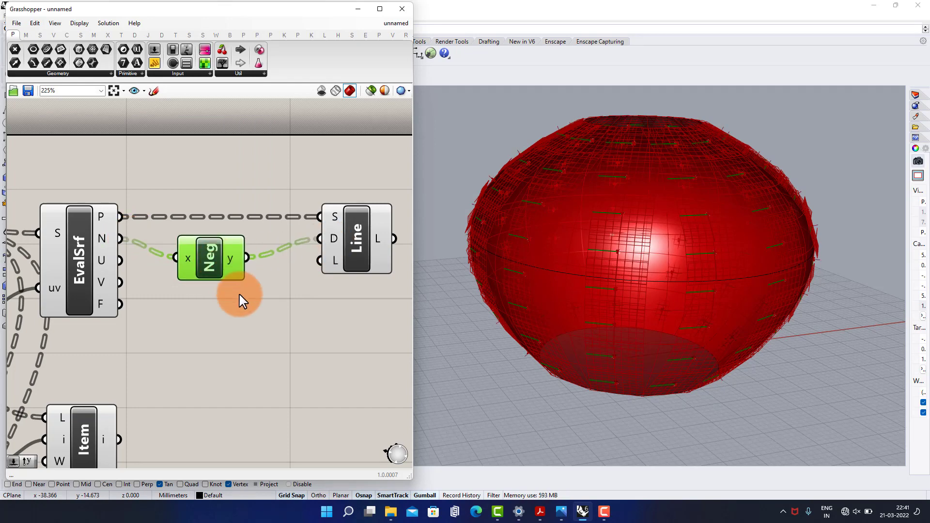
- Add a number slider with value 4 and connect it to the Line component's L input
{"action": "scroll", "coordinate": [218, 286], "scroll_direction": "down", "scroll_amount": 1}
{"action": "double_click", "coordinate": [175, 297]}
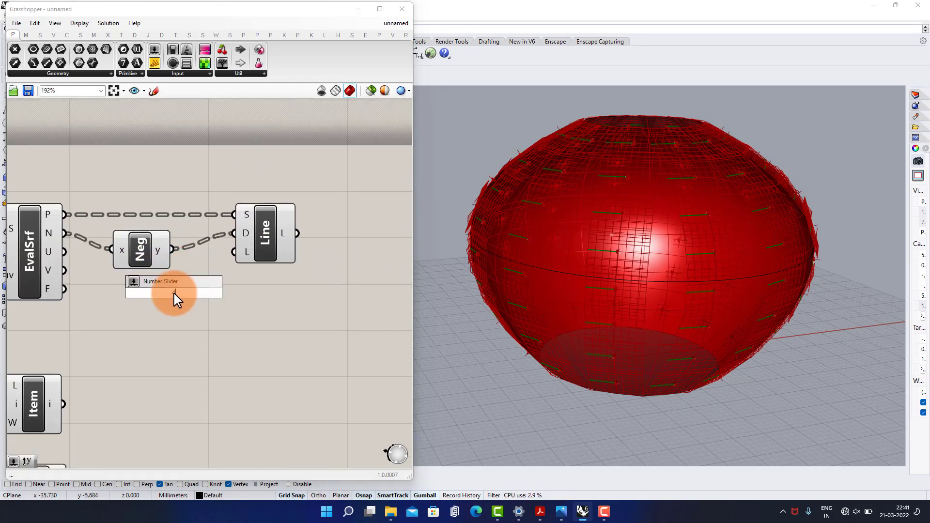
{"action": "key", "text": "Return"}
{"action": "scroll", "coordinate": [213, 297], "scroll_direction": "up", "scroll_amount": 1}
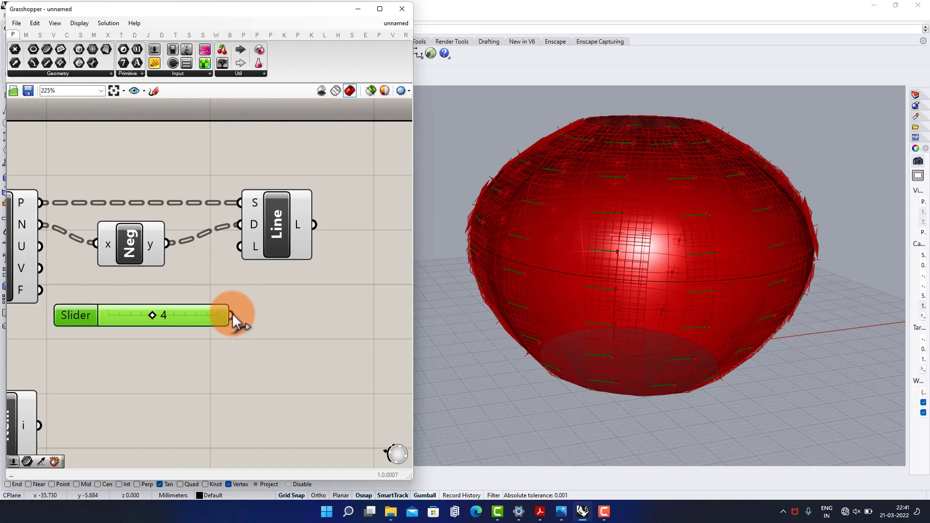
{"action": "left_click_drag", "start_coordinate": [231, 315], "coordinate": [240, 274]}
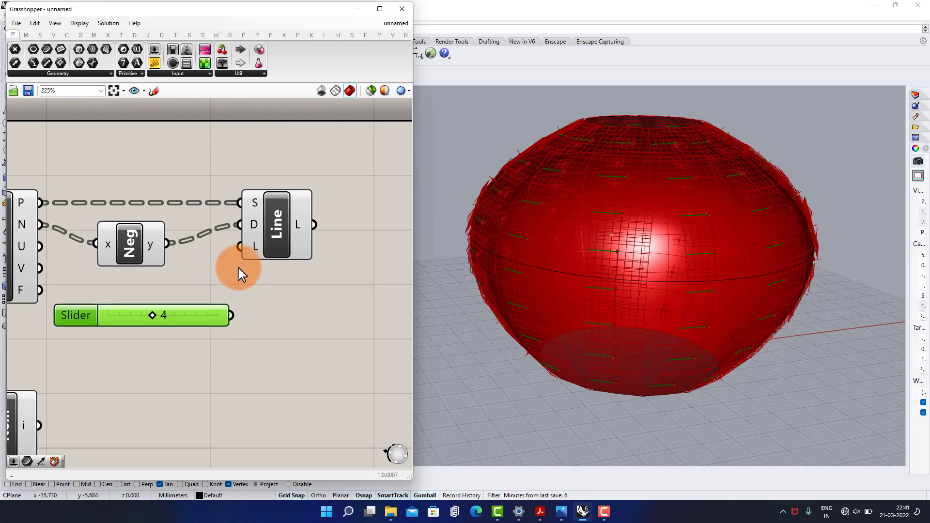
{"action": "left_click_drag", "start_coordinate": [232, 315], "coordinate": [290, 243]}
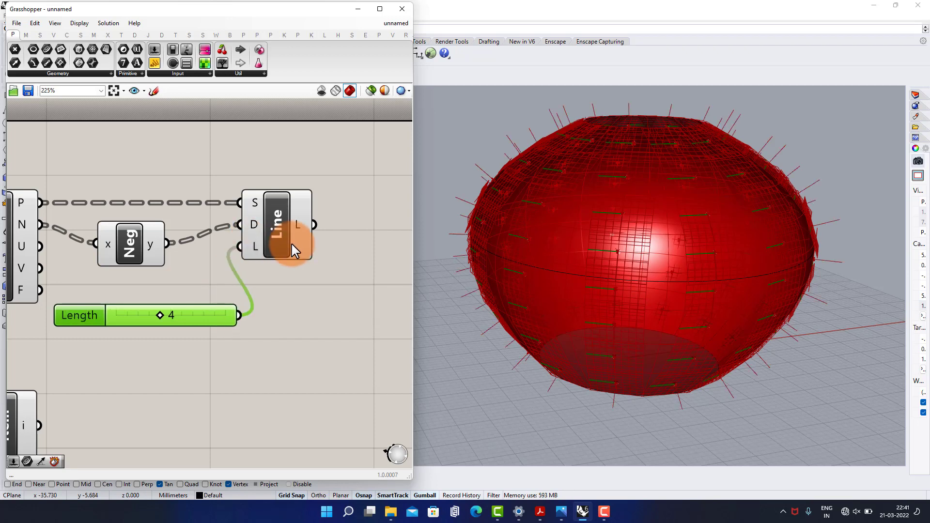
- Add an End Points component and connect the Line component's L output to its C input
{"action": "right_click_drag", "start_coordinate": [290, 243], "coordinate": [232, 262]}
{"action": "double_click", "coordinate": [283, 240]}
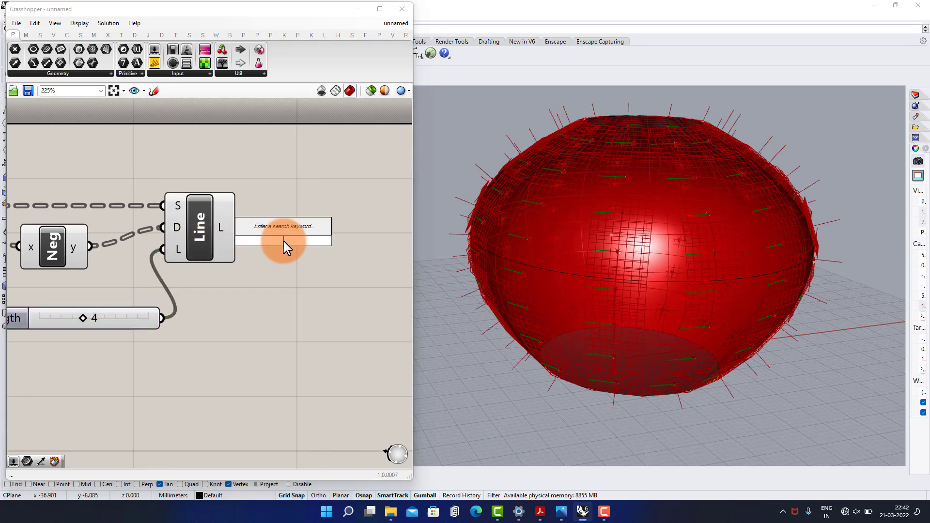
{"action": "type", "text": "end"}
{"action": "key", "text": "Return"}
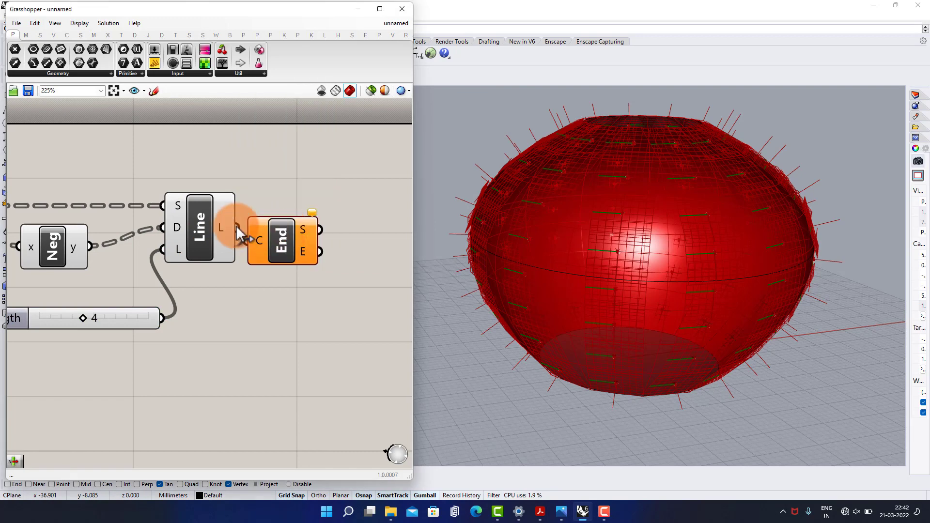
{"action": "left_click", "coordinate": [307, 290]}
{"action": "scroll", "coordinate": [332, 259], "scroll_direction": "down", "scroll_amount": 6}
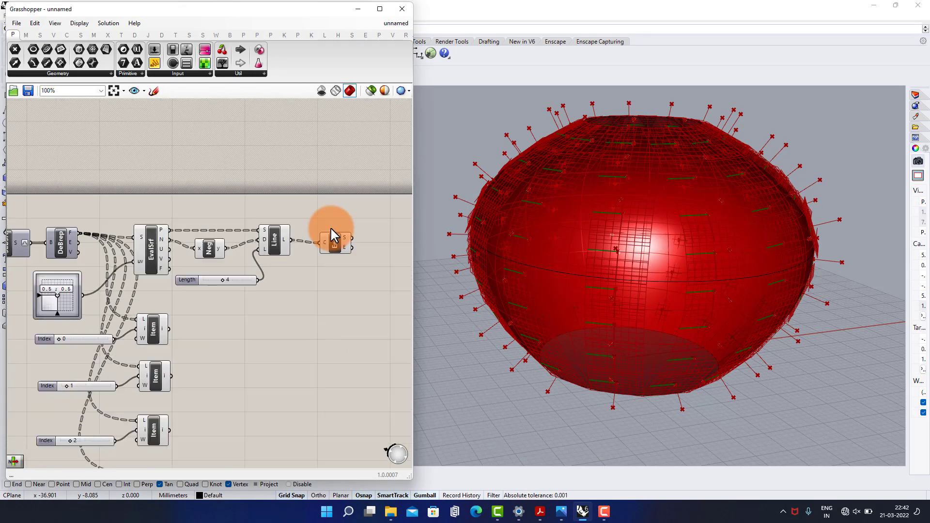
- Disable the preview of the components from DeBrep through Line, leaving the End Points component's preview on
{"action": "left_click_drag", "start_coordinate": [311, 208], "coordinate": [170, 426]}
{"action": "middle_click", "coordinate": [249, 374]}
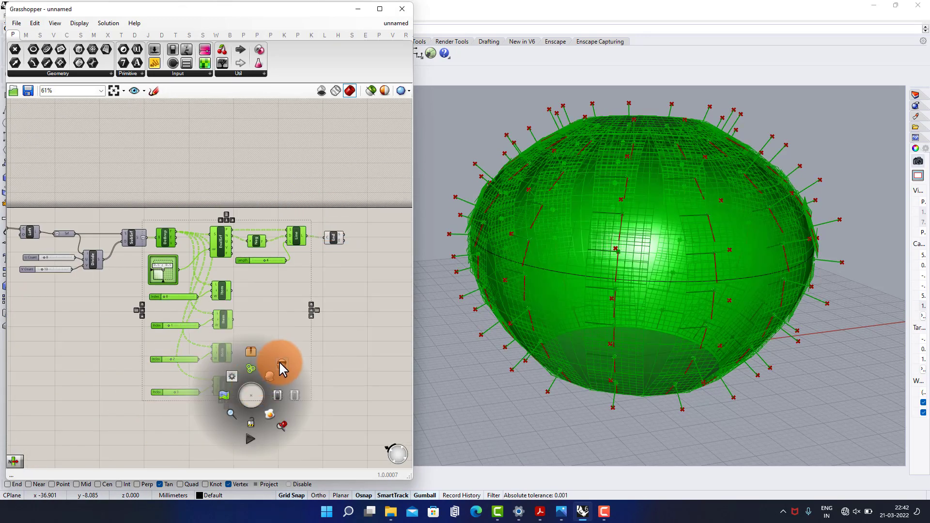
{"action": "left_click", "coordinate": [280, 368]}
{"action": "left_click", "coordinate": [338, 291]}
- Try the Length slider at 3 for the normal lines
{"action": "scroll", "coordinate": [344, 262], "scroll_direction": "up", "scroll_amount": 7}
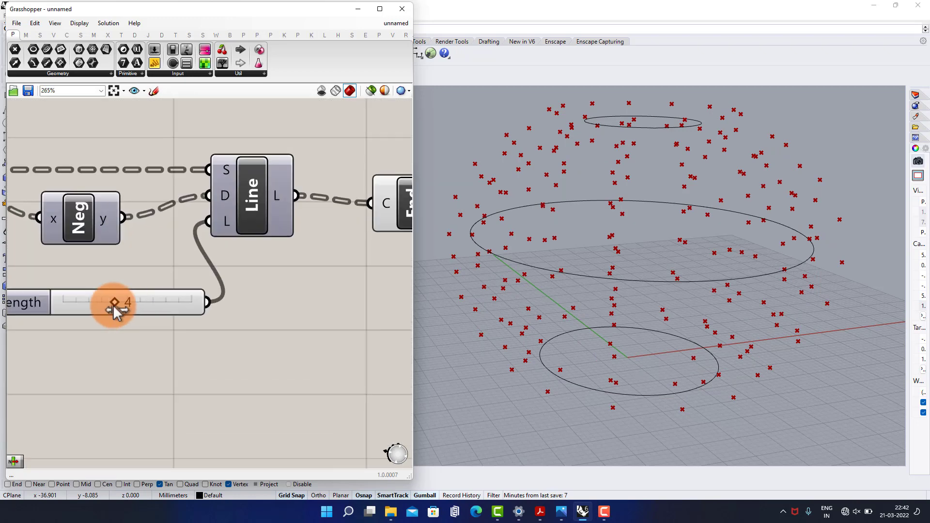
{"action": "mouse_move", "coordinate": [118, 307]}
{"action": "left_mouse_down"}
{"action": "mouse_move", "coordinate": [75, 310]}
{"action": "mouse_move", "coordinate": [110, 317]}
{"action": "mouse_move", "coordinate": [104, 320]}
{"action": "mouse_move", "coordinate": [115, 309]}
{"action": "left_mouse_up"}
{"action": "scroll", "coordinate": [184, 310], "scroll_direction": "down", "scroll_amount": 2}
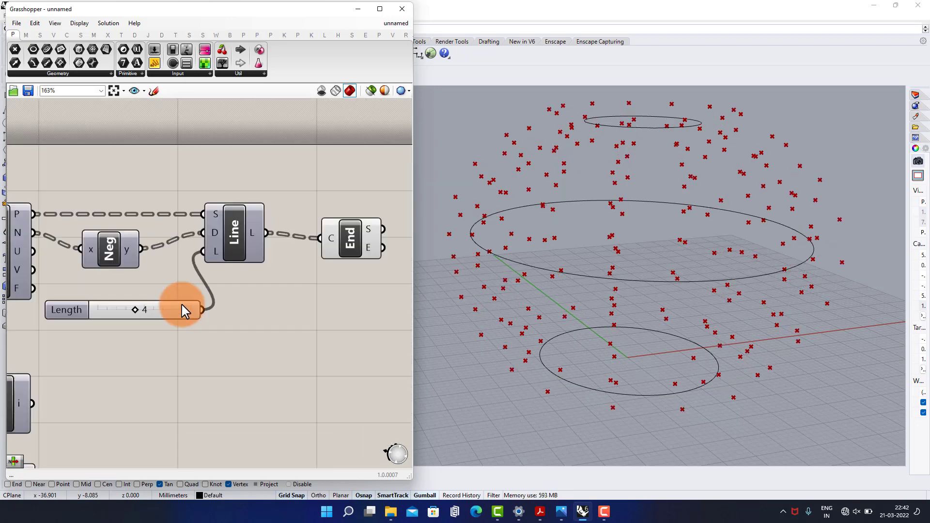
{"action": "right_click_drag", "start_coordinate": [206, 280], "coordinate": [168, 209]}
{"action": "scroll", "coordinate": [168, 210], "scroll_direction": "up", "scroll_amount": 1}
{"action": "left_click_drag", "start_coordinate": [84, 247], "coordinate": [73, 246]}
- Add a Point parameter beside the End Points component and connect the E output to it
{"action": "right_click_drag", "start_coordinate": [254, 245], "coordinate": [206, 234]}
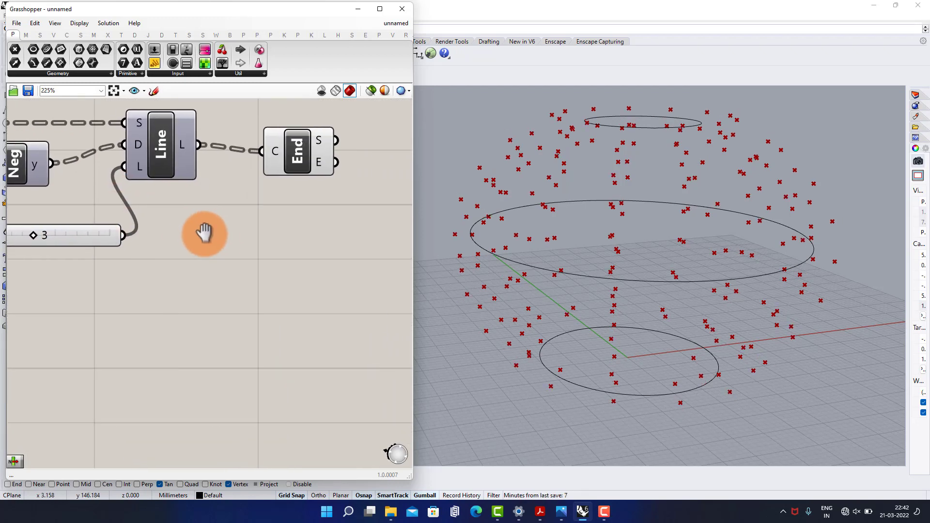
{"action": "scroll", "coordinate": [206, 235], "scroll_direction": "down", "scroll_amount": 1}
{"action": "double_click", "coordinate": [323, 234]}
{"action": "type", "text": "pt"}
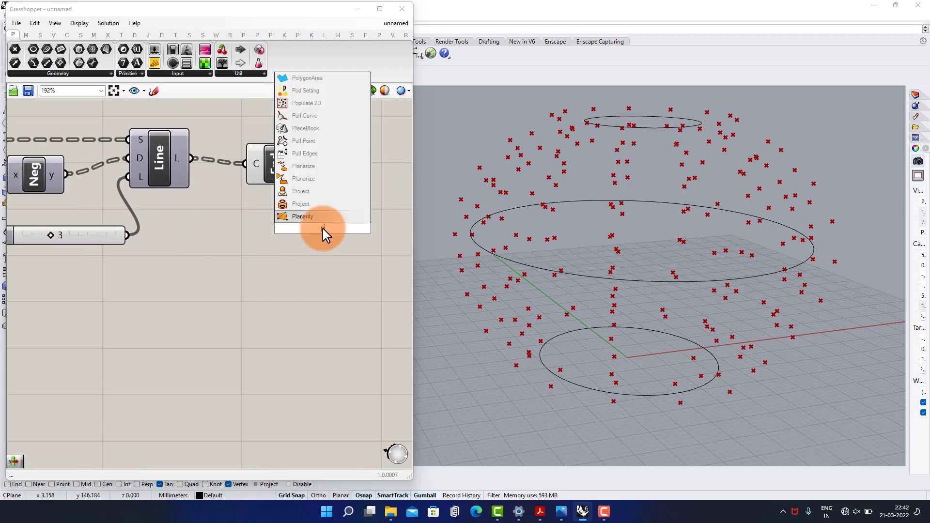
{"action": "left_click", "coordinate": [326, 193]}
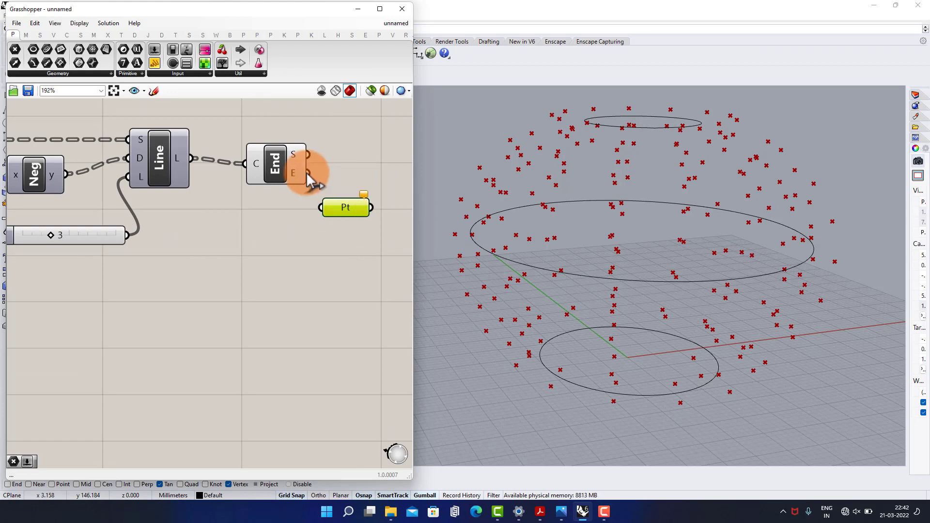
{"action": "right_click_drag", "start_coordinate": [332, 211], "coordinate": [226, 214]}
{"action": "left_click", "coordinate": [288, 250]}
- Add a 4Point Surface component below the Point parameter and connect the points to its A input
{"action": "double_click", "coordinate": [297, 285]}
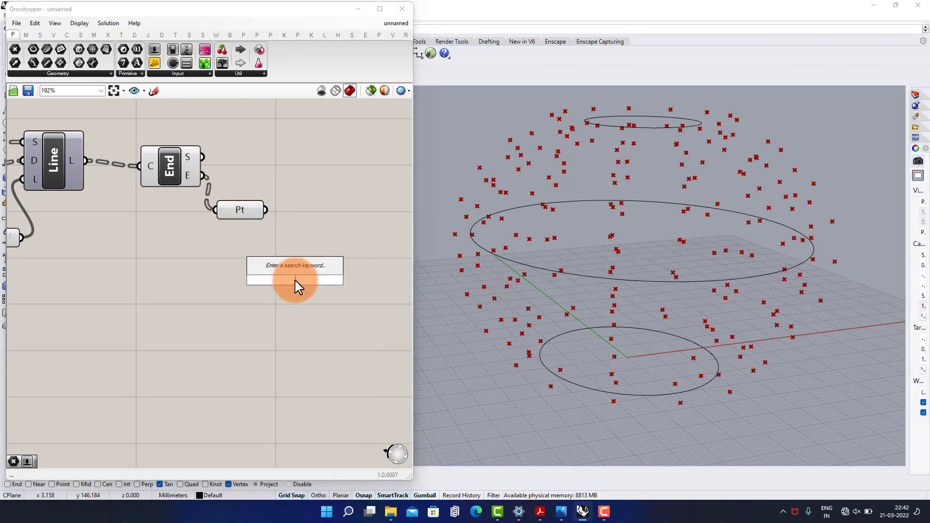
{"action": "type", "text": "4p"}
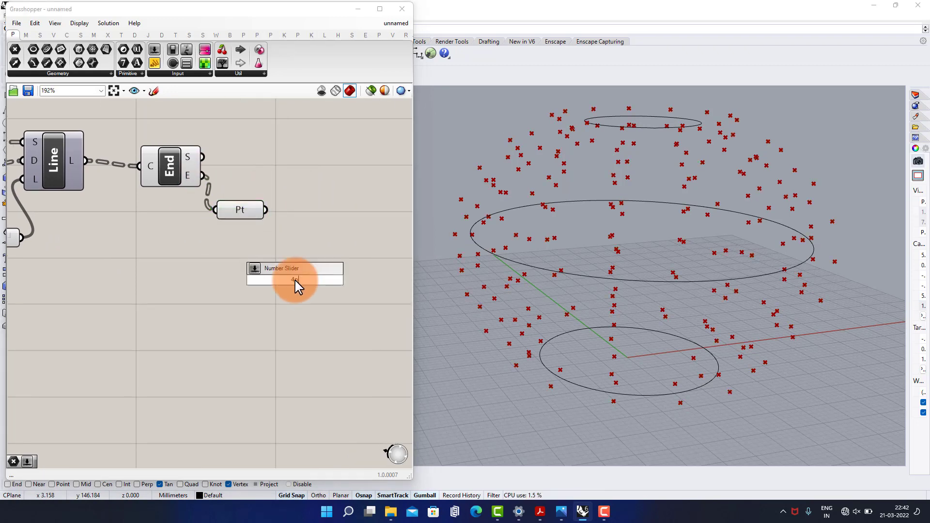
{"action": "type", "text": "t"}
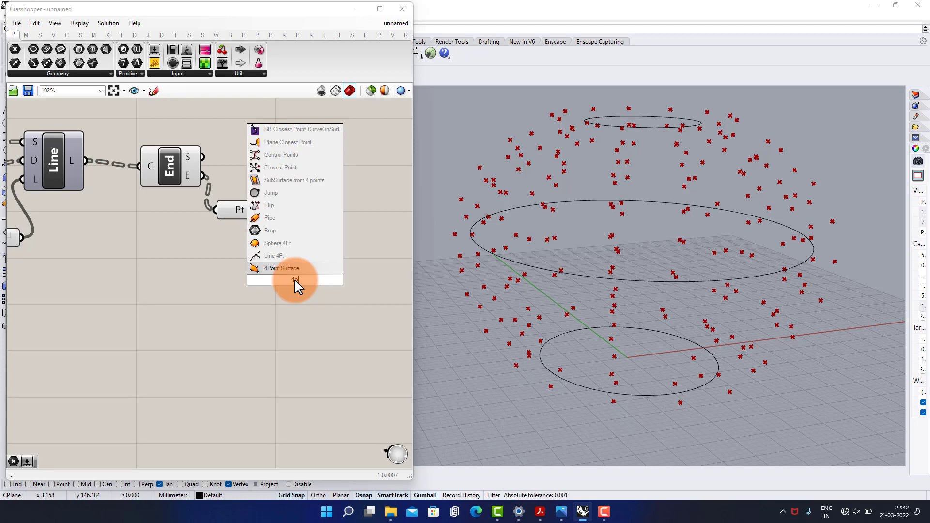
{"action": "left_click", "coordinate": [281, 268]}
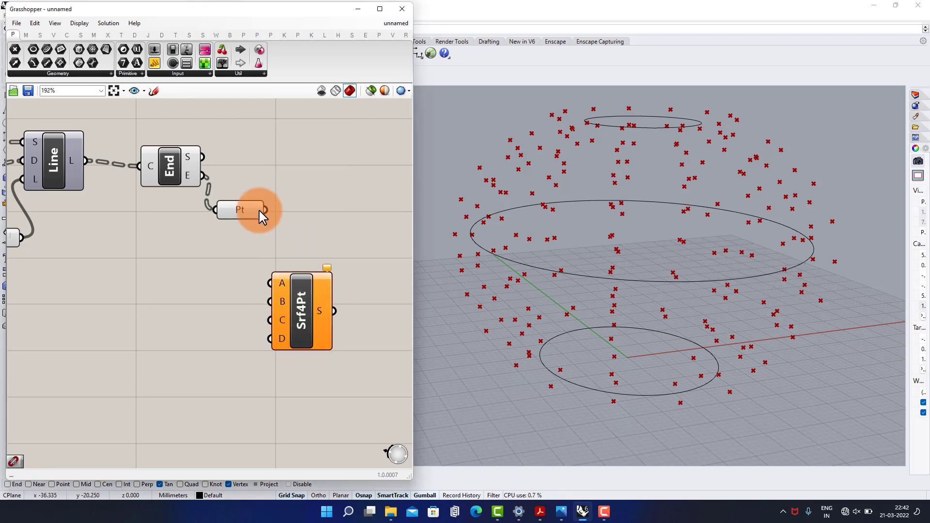
{"action": "left_click_drag", "start_coordinate": [264, 209], "coordinate": [285, 280]}
- Connect the index 0 List Item's output to the 4Point Surface's B input and open the component's error messages
{"action": "scroll", "coordinate": [201, 222], "scroll_direction": "down", "scroll_amount": 4}
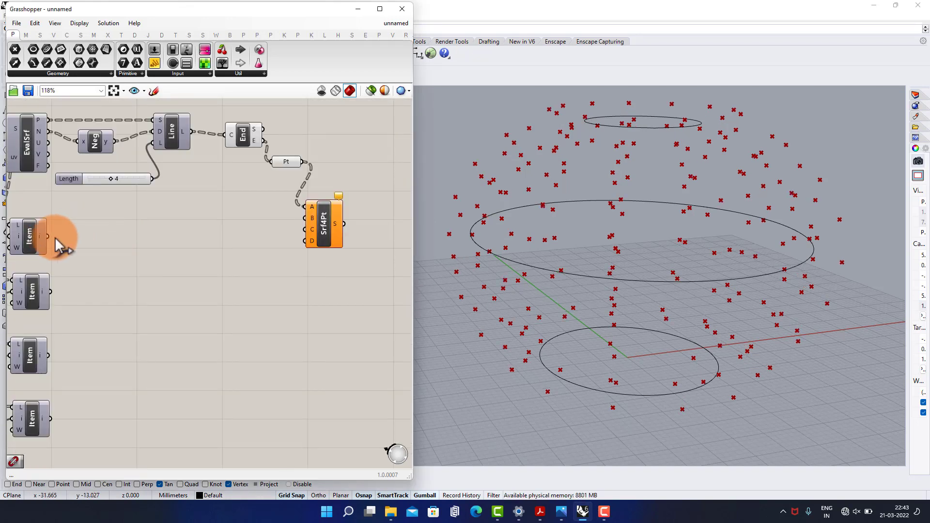
{"action": "left_click_drag", "start_coordinate": [57, 244], "coordinate": [311, 222]}
{"action": "left_click", "coordinate": [290, 243]}
{"action": "scroll", "coordinate": [293, 224], "scroll_direction": "up", "scroll_amount": 2}
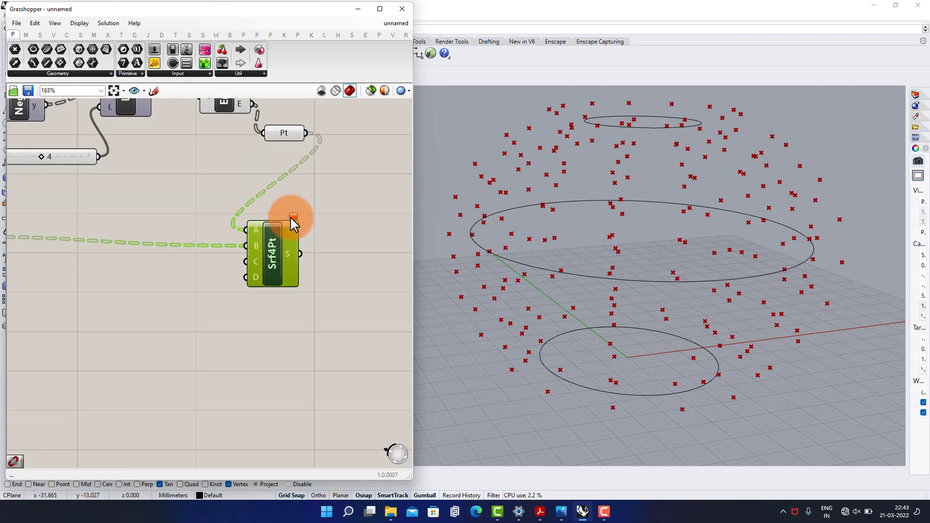
{"action": "left_click", "coordinate": [293, 217]}
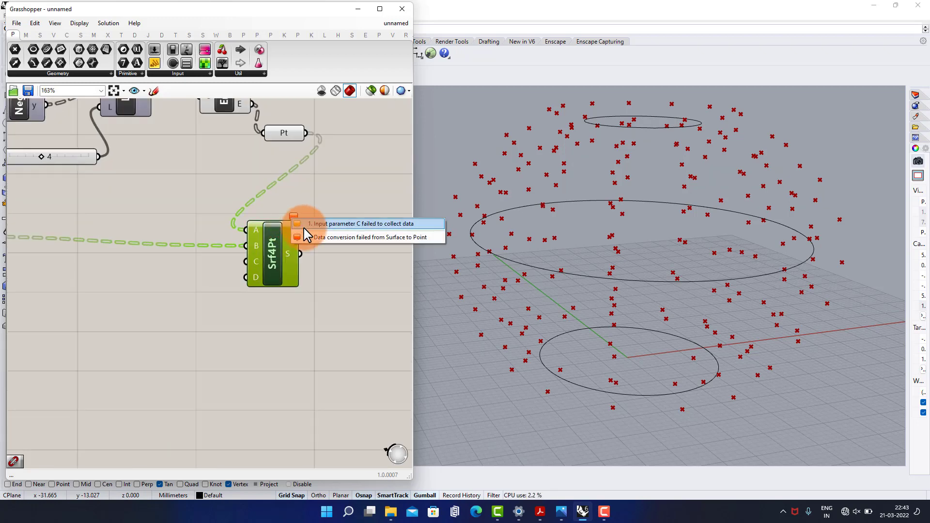
- Rewire the L inputs of all four List Item components to DeBrep's V output instead of its F output
{"action": "scroll", "coordinate": [370, 252], "scroll_direction": "down", "scroll_amount": 2}
{"action": "right_click_drag", "start_coordinate": [121, 241], "coordinate": [224, 249]}
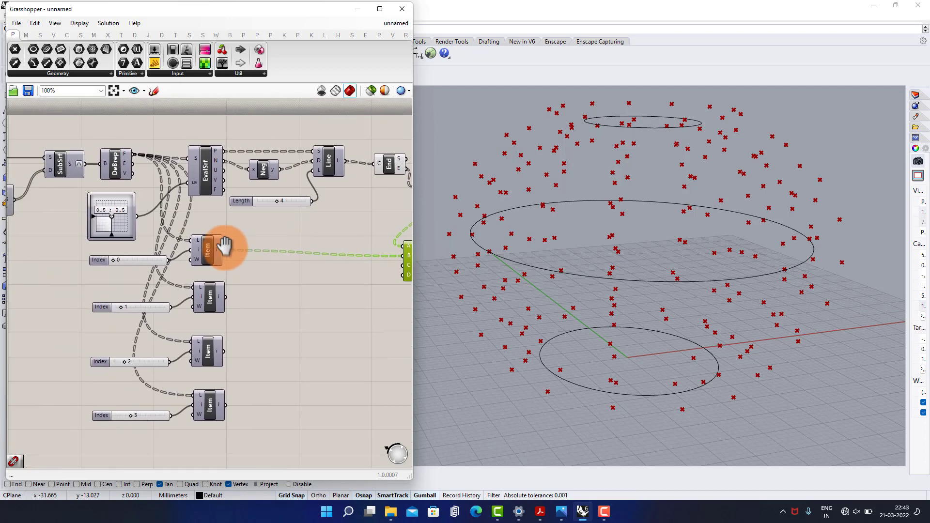
{"action": "scroll", "coordinate": [175, 192], "scroll_direction": "up", "scroll_amount": 1}
{"action": "scroll", "coordinate": [174, 193], "scroll_direction": "up", "scroll_amount": 2}
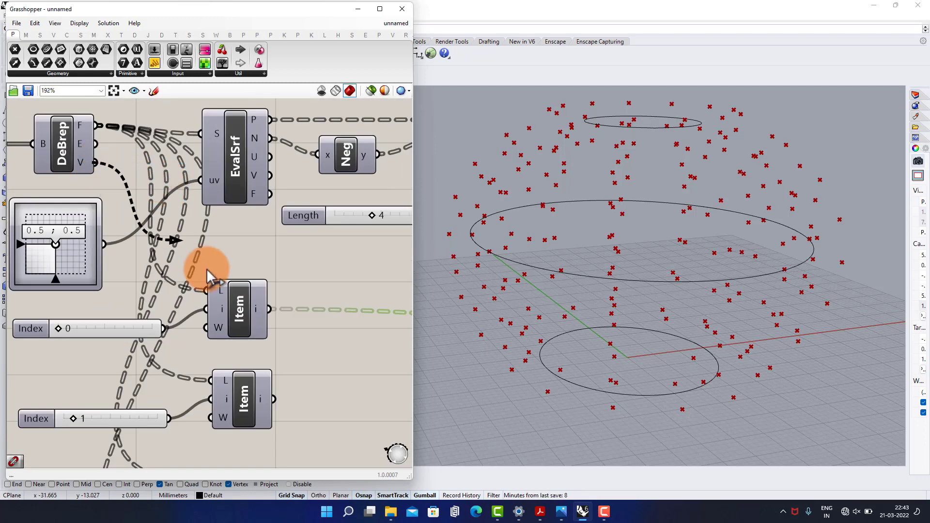
{"action": "scroll", "coordinate": [209, 289], "scroll_direction": "down", "scroll_amount": 2}
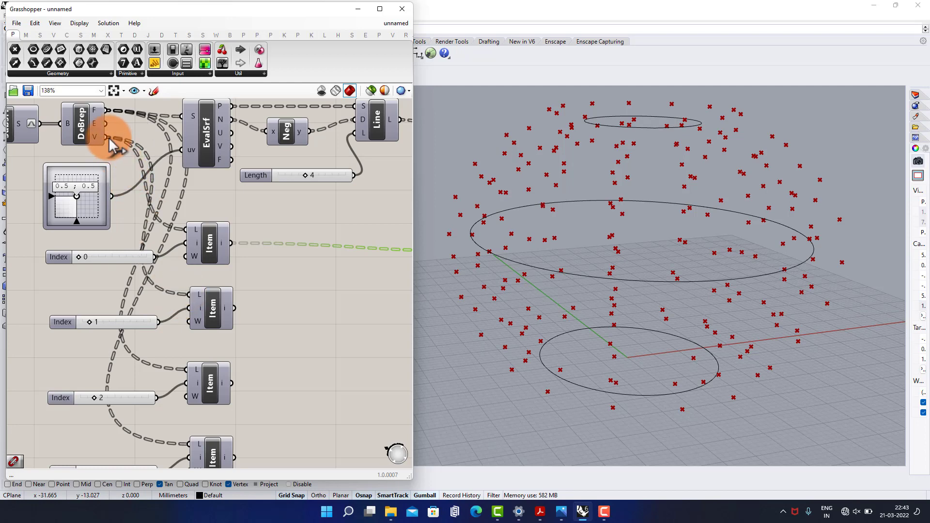
{"action": "left_click_drag", "start_coordinate": [110, 139], "coordinate": [196, 373]}
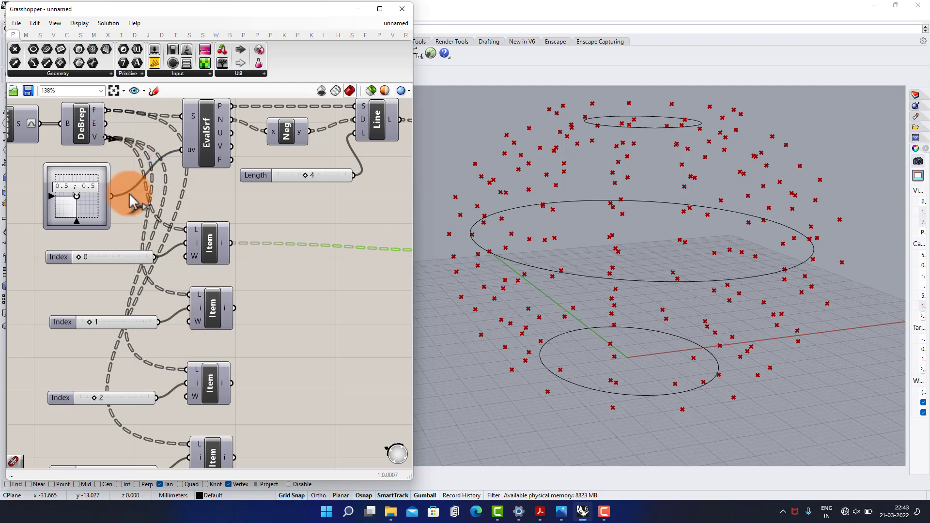
{"action": "left_click_drag", "start_coordinate": [129, 198], "coordinate": [208, 443]}
{"action": "scroll", "coordinate": [207, 321], "scroll_direction": "down", "scroll_amount": 2}
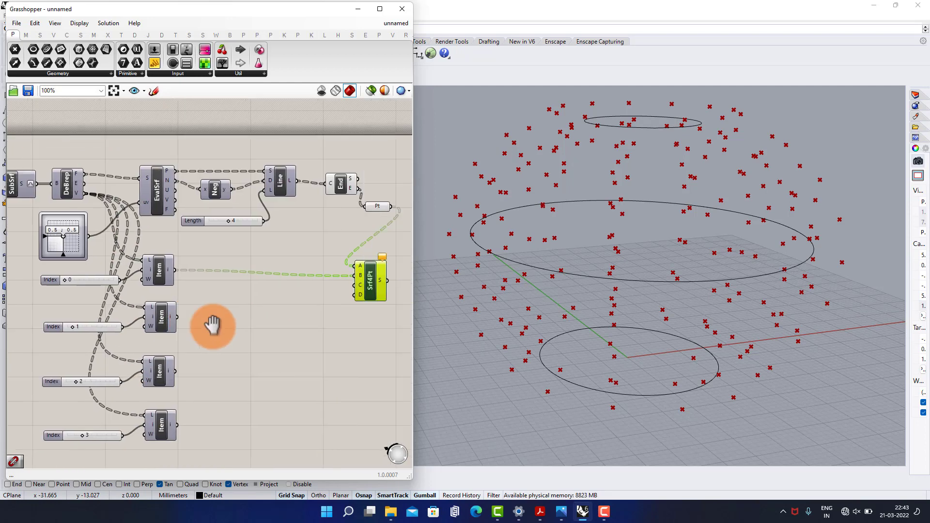
- Connect the index 1 List Item's output to the 4Point Surface's C input and deselect the component
{"action": "scroll", "coordinate": [239, 274], "scroll_direction": "up", "scroll_amount": 3}
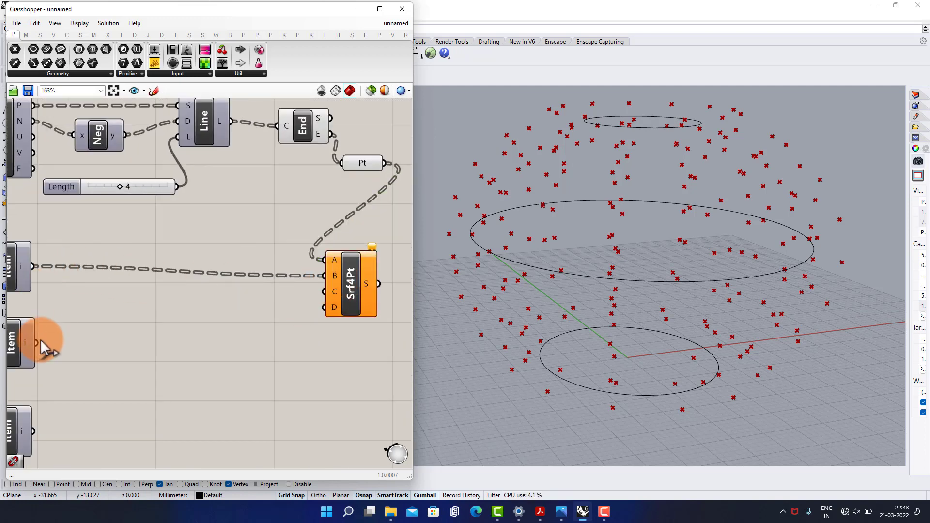
{"action": "left_click_drag", "start_coordinate": [43, 347], "coordinate": [324, 291]}
{"action": "left_click", "coordinate": [348, 293]}
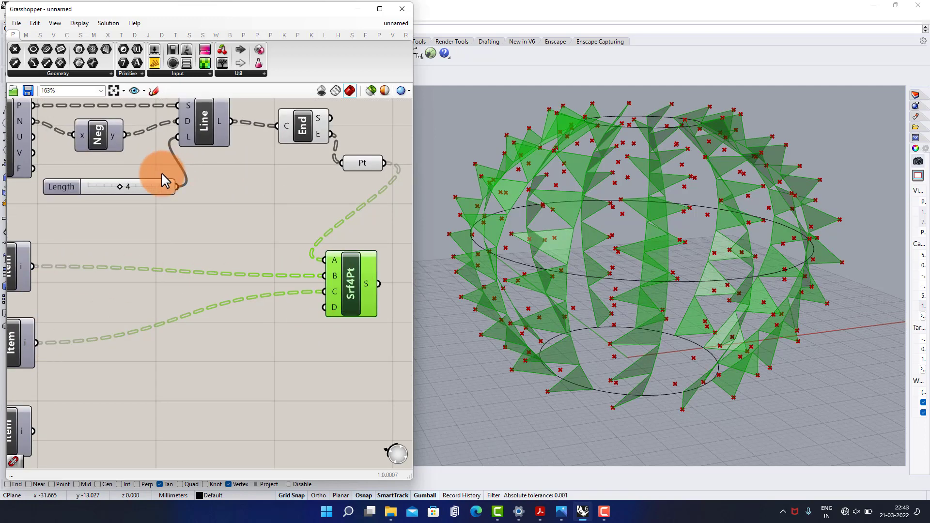
{"action": "left_click", "coordinate": [293, 267]}
{"action": "right_click_drag", "start_coordinate": [298, 269], "coordinate": [287, 228]}
{"action": "scroll", "coordinate": [312, 220], "scroll_direction": "down", "scroll_amount": 1}
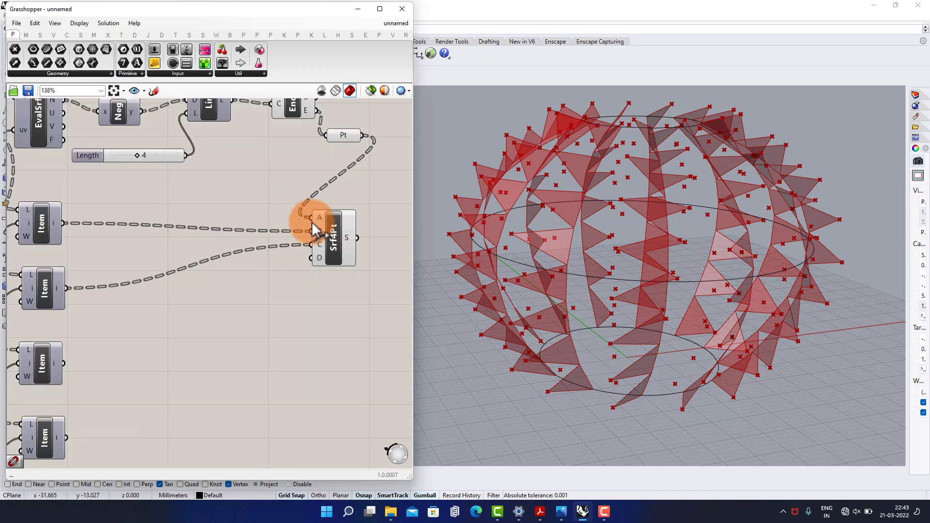
- Duplicate the 4Point Surface below the original, connecting its B input to the index 1 List Item and C to the index 2 List Item
{"action": "left_click", "coordinate": [322, 232]}
{"action": "key", "text": "ctrl+c"}
{"action": "key", "text": "ctrl+v"}
{"action": "left_click_drag", "start_coordinate": [348, 255], "coordinate": [336, 344]}
{"action": "right_click_drag", "start_coordinate": [53, 339], "coordinate": [54, 315]}
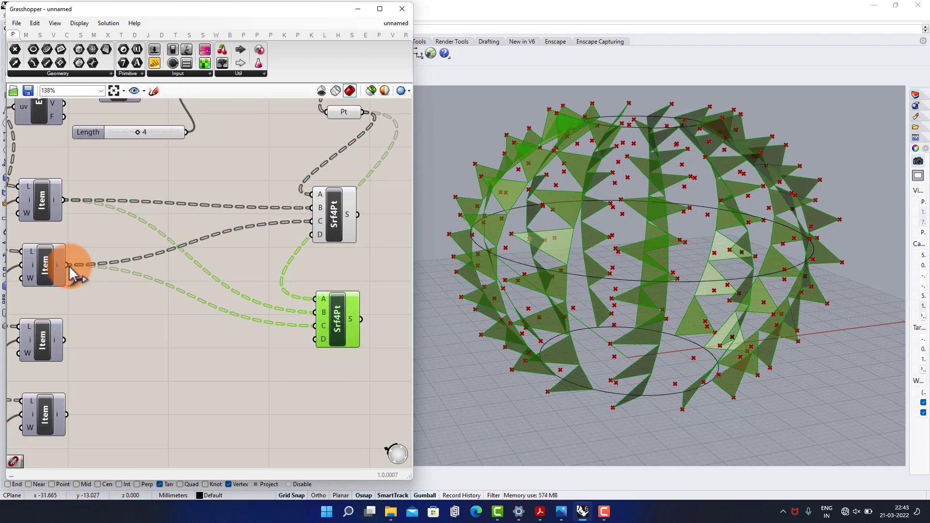
{"action": "left_click_drag", "start_coordinate": [339, 339], "coordinate": [338, 338]}
{"action": "left_click_drag", "start_coordinate": [54, 340], "coordinate": [338, 288]}
{"action": "right_click_drag", "start_coordinate": [336, 331], "coordinate": [343, 303]}
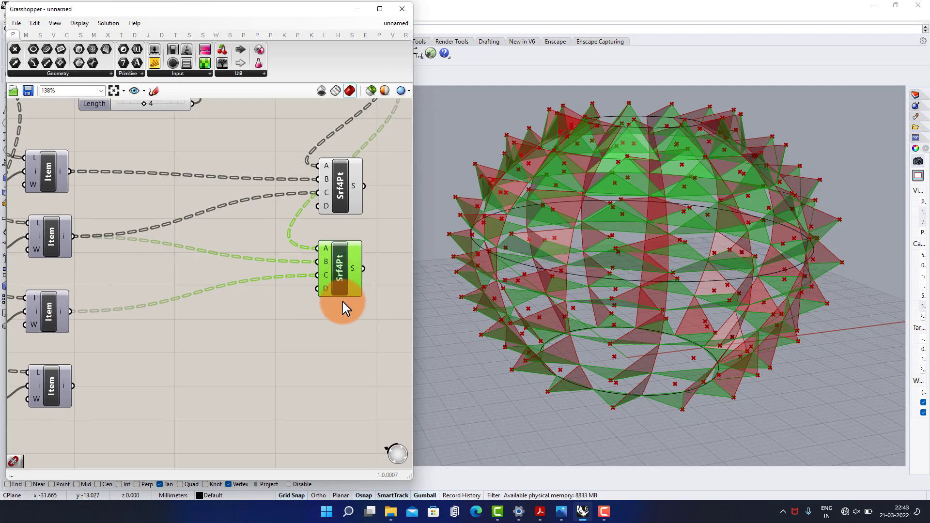
- Place a third 4Point Surface copy below, connecting its B input to the index 2 List Item and C to the index 3 List Item
{"action": "key", "text": "ctrl+c"}
{"action": "key", "text": "ctrl+v"}
{"action": "left_click_drag", "start_coordinate": [343, 337], "coordinate": [336, 376]}
{"action": "right_click_drag", "start_coordinate": [342, 314], "coordinate": [391, 239]}
{"action": "right_click_drag", "start_coordinate": [140, 240], "coordinate": [131, 253]}
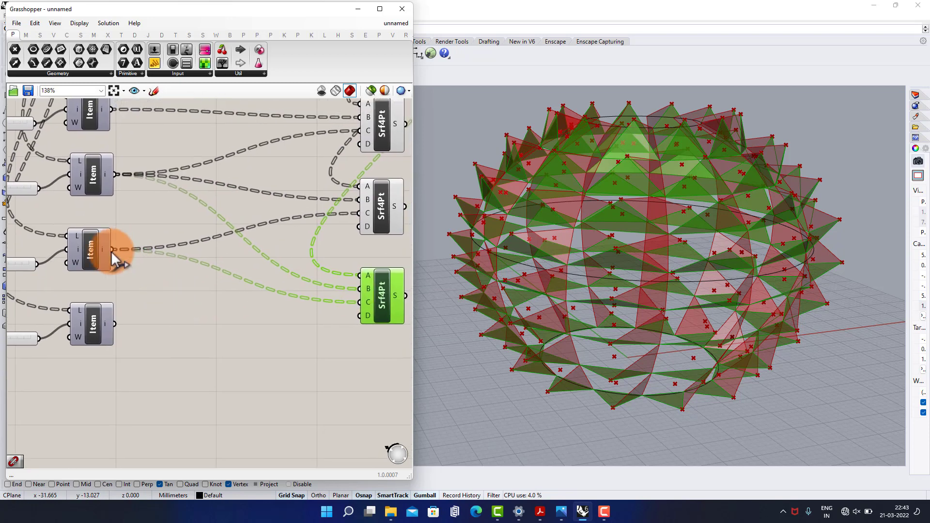
{"action": "left_click_drag", "start_coordinate": [353, 292], "coordinate": [359, 302]}
{"action": "right_click_drag", "start_coordinate": [359, 302], "coordinate": [303, 296]}
- Place a fourth 4Point Surface copy at the bottom and feed its B and C inputs from the index 3 and index 0 List Items
{"action": "key", "text": "ctrl+c"}
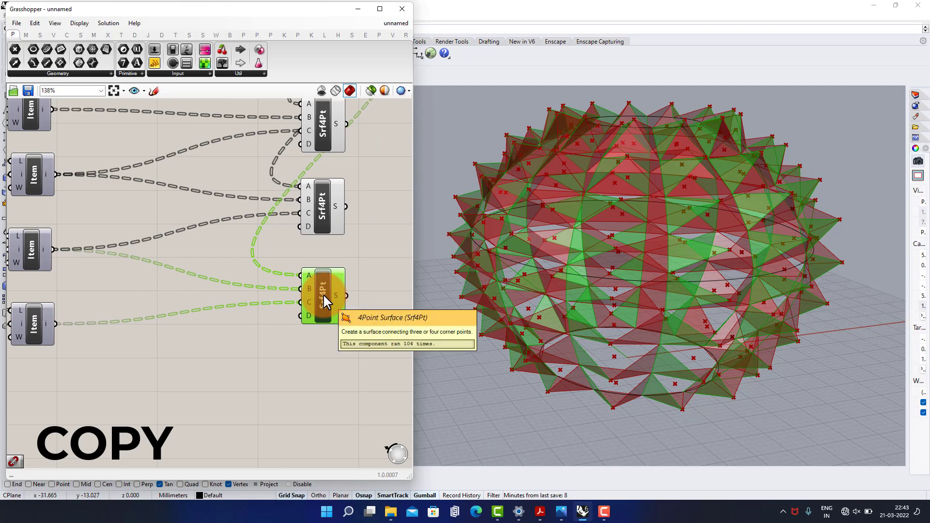
{"action": "key", "text": "ctrl+v"}
{"action": "left_click_drag", "start_coordinate": [329, 385], "coordinate": [327, 425]}
{"action": "left_click", "coordinate": [328, 425]}
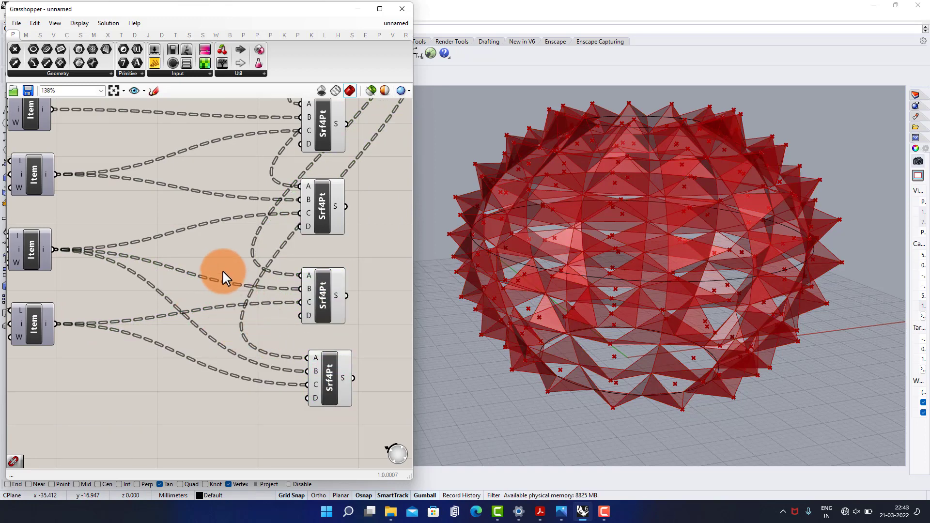
{"action": "right_click_drag", "start_coordinate": [92, 116], "coordinate": [59, 170]}
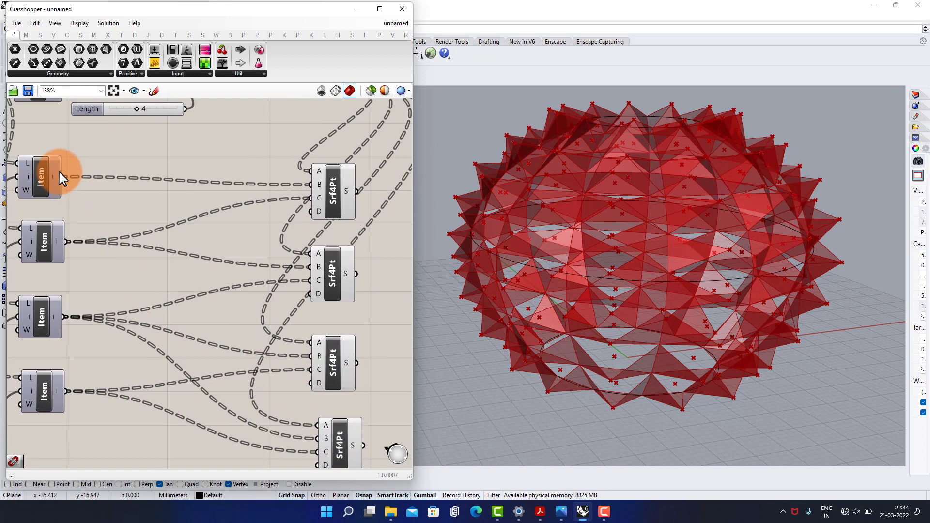
{"action": "left_click_drag", "start_coordinate": [318, 410], "coordinate": [318, 437]}
- Add a Merge component beside the four 4Point Surface components
{"action": "right_click_drag", "start_coordinate": [355, 372], "coordinate": [212, 348]}
{"action": "scroll", "coordinate": [315, 299], "scroll_direction": "down", "scroll_amount": 1}
{"action": "scroll", "coordinate": [315, 300], "scroll_direction": "down", "scroll_amount": 1}
{"action": "scroll", "coordinate": [283, 250], "scroll_direction": "up", "scroll_amount": 1}
{"action": "right_click_drag", "start_coordinate": [293, 258], "coordinate": [253, 259]}
{"action": "double_click", "coordinate": [289, 324]}
{"action": "type", "text": "merge"}
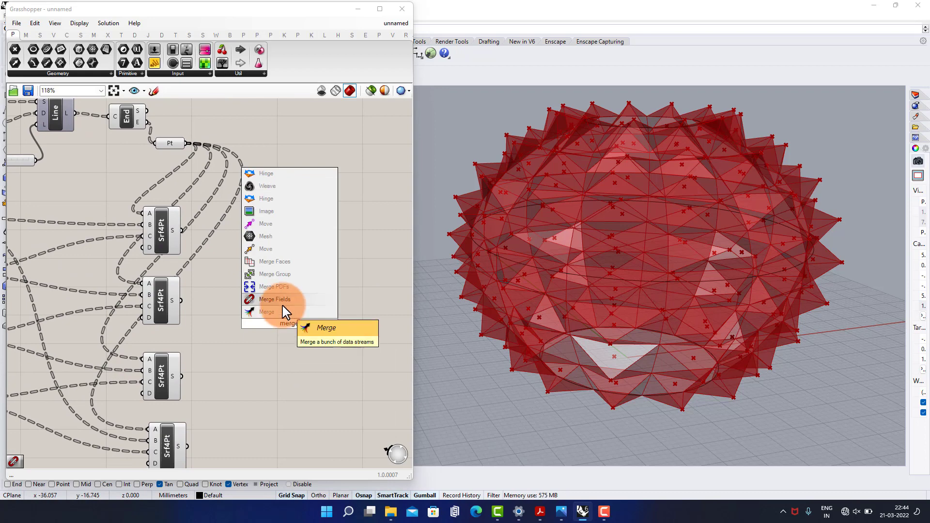
{"action": "left_click", "coordinate": [272, 312]}
{"action": "scroll", "coordinate": [222, 269], "scroll_direction": "up", "scroll_amount": 3}
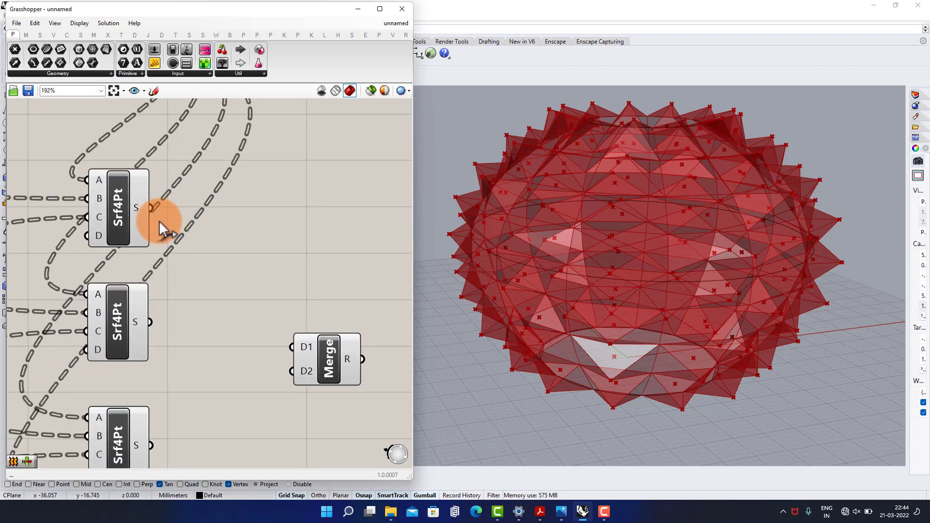
- Connect the S outputs of the four 4Point Surface components to Merge inputs D1 through D4, in order
{"action": "left_click_drag", "start_coordinate": [160, 223], "coordinate": [292, 346]}
{"action": "left_click_drag", "start_coordinate": [154, 322], "coordinate": [306, 375]}
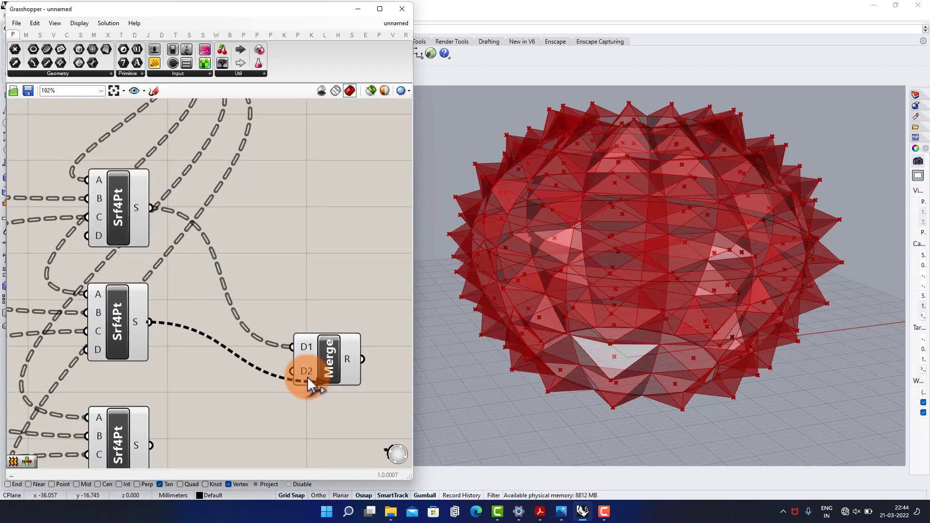
{"action": "right_click_drag", "start_coordinate": [306, 375], "coordinate": [270, 263]}
{"action": "left_click_drag", "start_coordinate": [256, 263], "coordinate": [269, 251]}
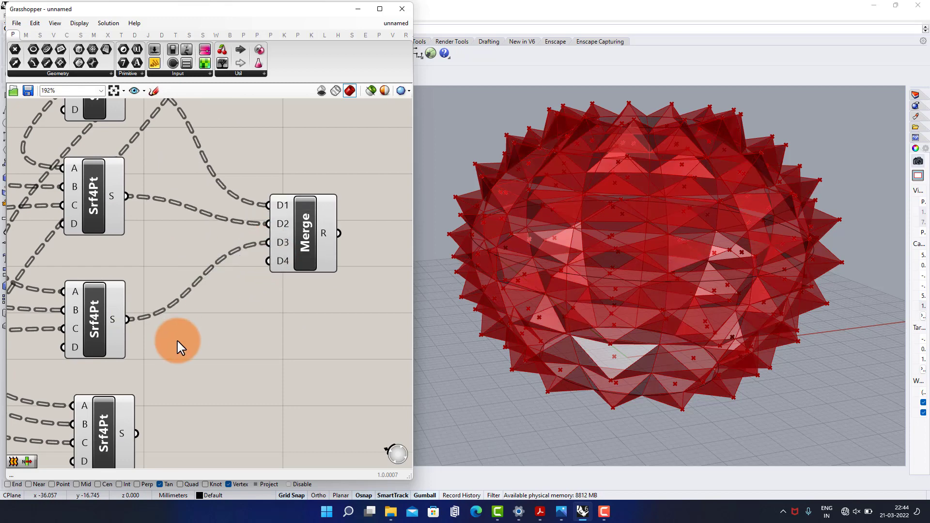
{"action": "right_click_drag", "start_coordinate": [141, 427], "coordinate": [190, 398]}
{"action": "left_click_drag", "start_coordinate": [323, 235], "coordinate": [320, 234]}
- Add a Surface parameter beside Merge and connect Merge's R output to it
{"action": "right_click_drag", "start_coordinate": [320, 234], "coordinate": [220, 288]}
{"action": "right_click", "coordinate": [327, 262]}
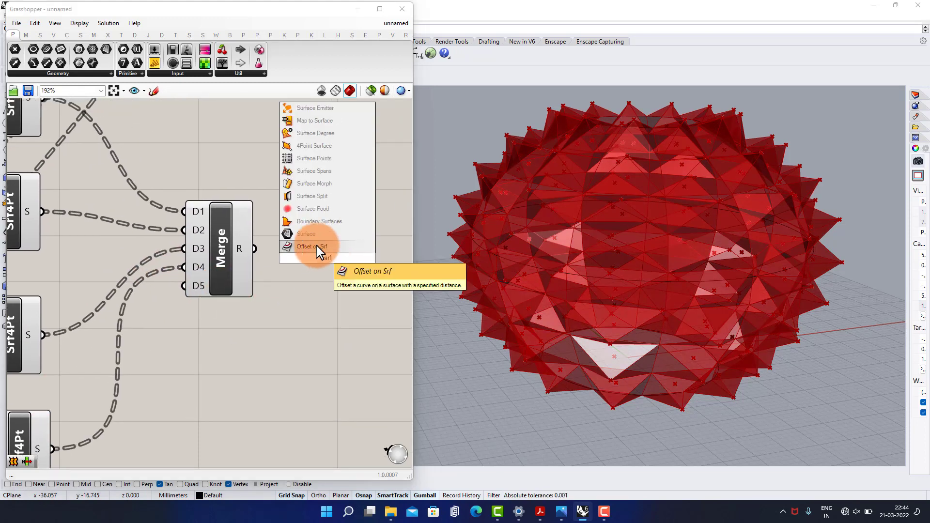
{"action": "left_click", "coordinate": [311, 249]}
{"action": "left_click_drag", "start_coordinate": [300, 257], "coordinate": [301, 259]}
{"action": "left_click", "coordinate": [352, 293]}
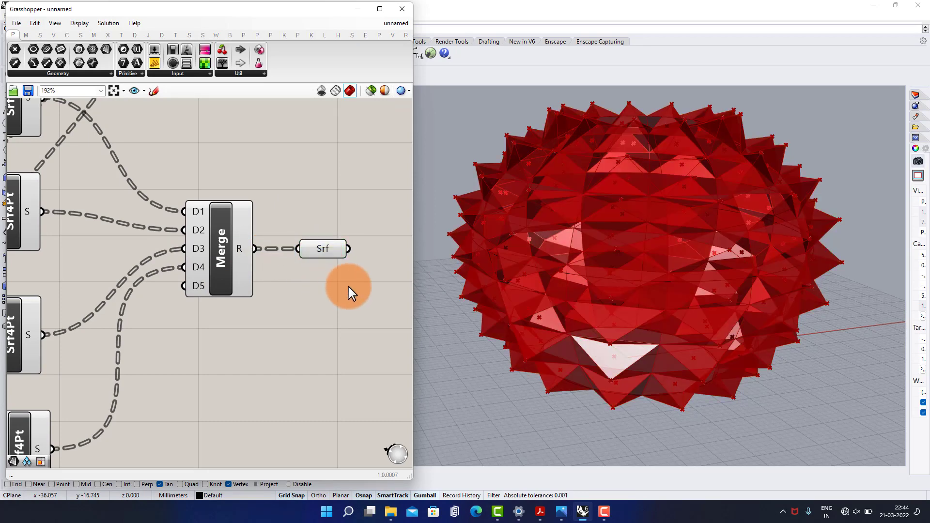
- Add a Custom Preview component and connect the Surface parameter to its G input
{"action": "right_click_drag", "start_coordinate": [353, 292], "coordinate": [218, 298]}
{"action": "double_click", "coordinate": [280, 278]}
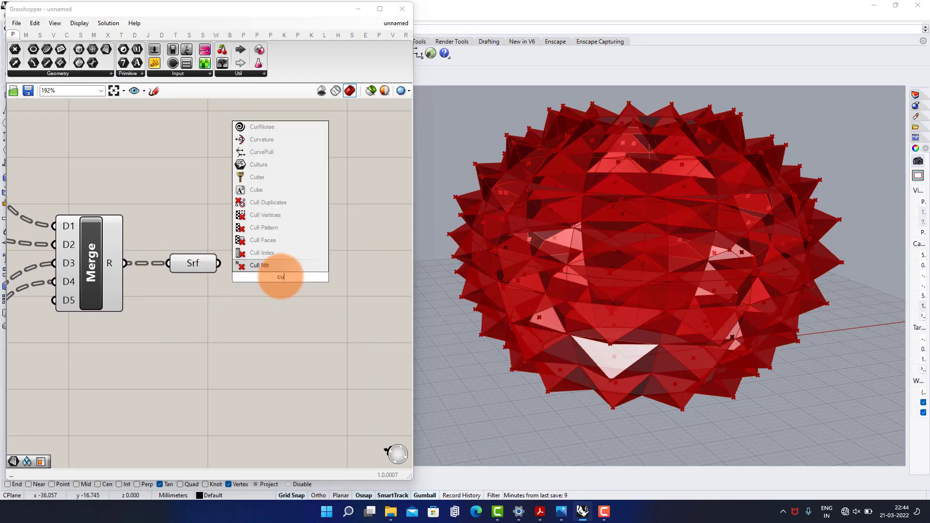
{"action": "left_click", "coordinate": [269, 215]}
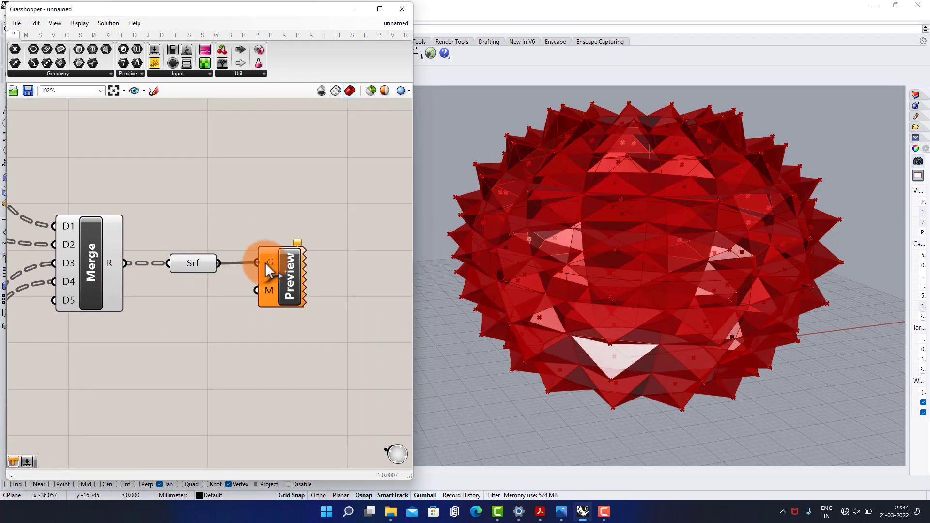
- Turn off the preview of the components upstream of Custom Preview so only the custom-previewed surfaces display
{"action": "left_click_drag", "start_coordinate": [265, 263], "coordinate": [265, 263]}
{"action": "scroll", "coordinate": [287, 216], "scroll_direction": "down", "scroll_amount": 8}
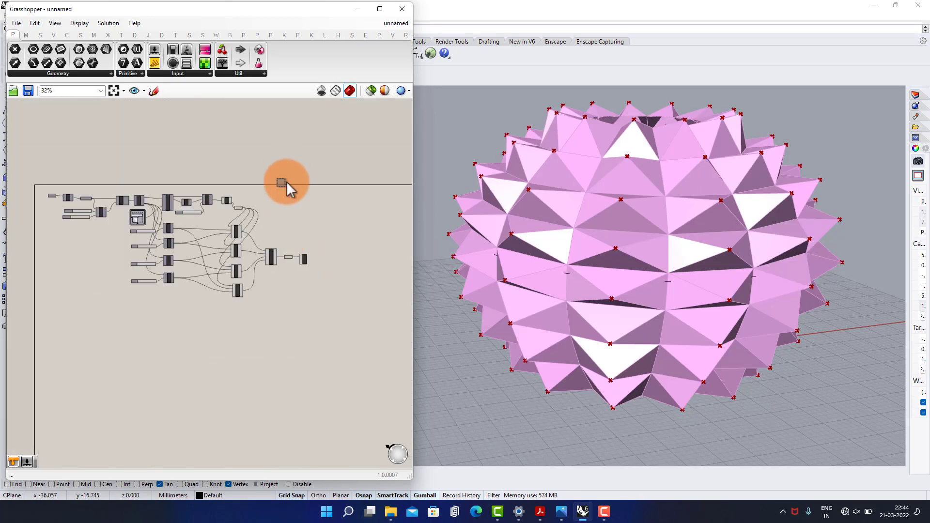
{"action": "left_click_drag", "start_coordinate": [286, 182], "coordinate": [87, 364]}
{"action": "middle_click", "coordinate": [136, 326]}
{"action": "left_click", "coordinate": [161, 301]}
{"action": "left_click", "coordinate": [274, 333]}
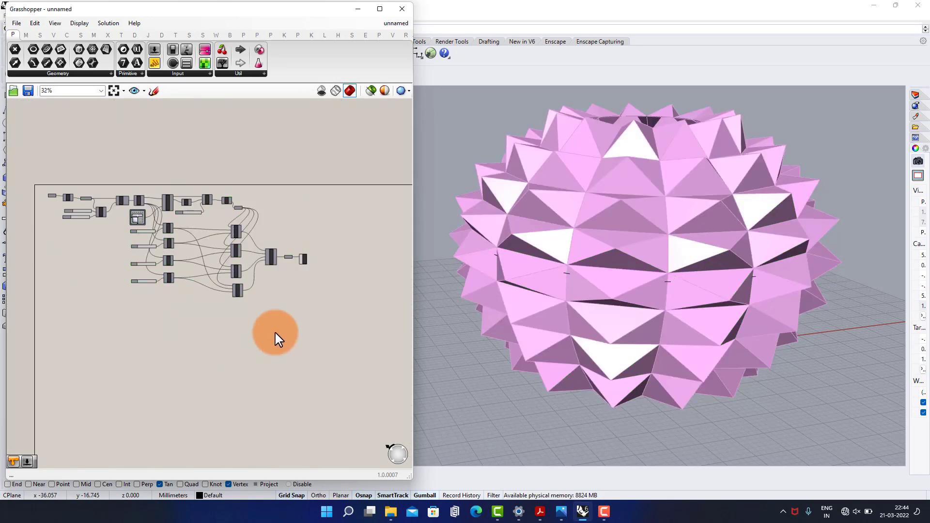
- Set the Length slider feeding the Line component's L input to 3
{"action": "scroll", "coordinate": [308, 244], "scroll_direction": "up", "scroll_amount": 8}
{"action": "right_click_drag", "start_coordinate": [645, 245], "coordinate": [631, 296]}
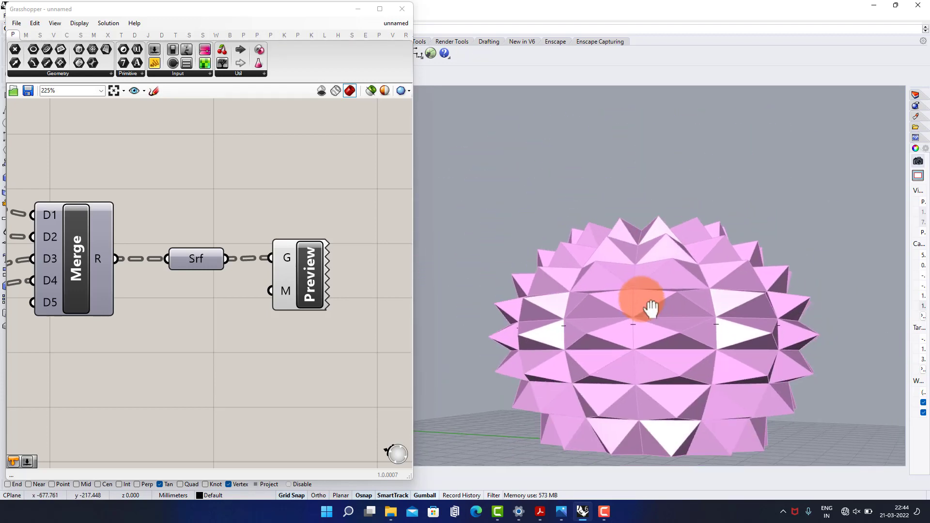
{"action": "right_click_drag", "start_coordinate": [628, 323], "coordinate": [671, 307]}
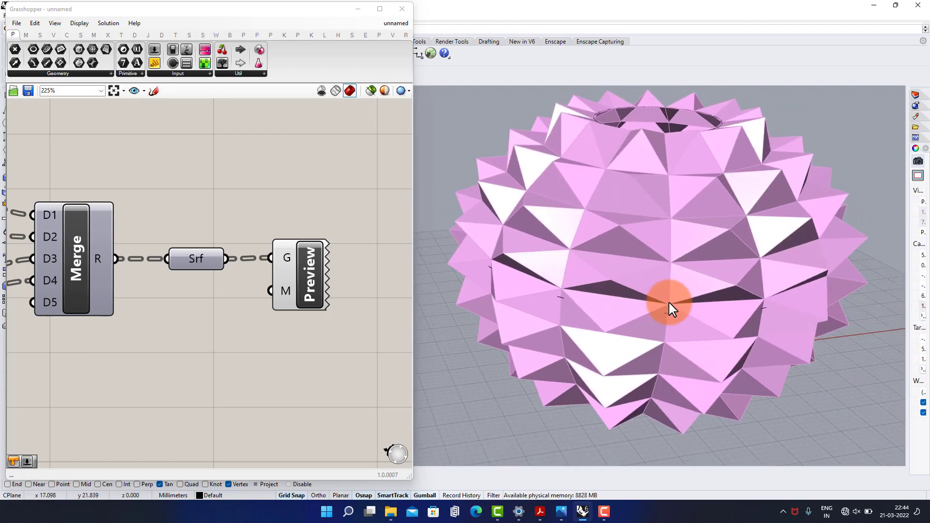
{"action": "right_click_drag", "start_coordinate": [649, 397], "coordinate": [637, 290]}
{"action": "scroll", "coordinate": [166, 191], "scroll_direction": "down", "scroll_amount": 4}
{"action": "right_click_drag", "start_coordinate": [180, 184], "coordinate": [265, 271]}
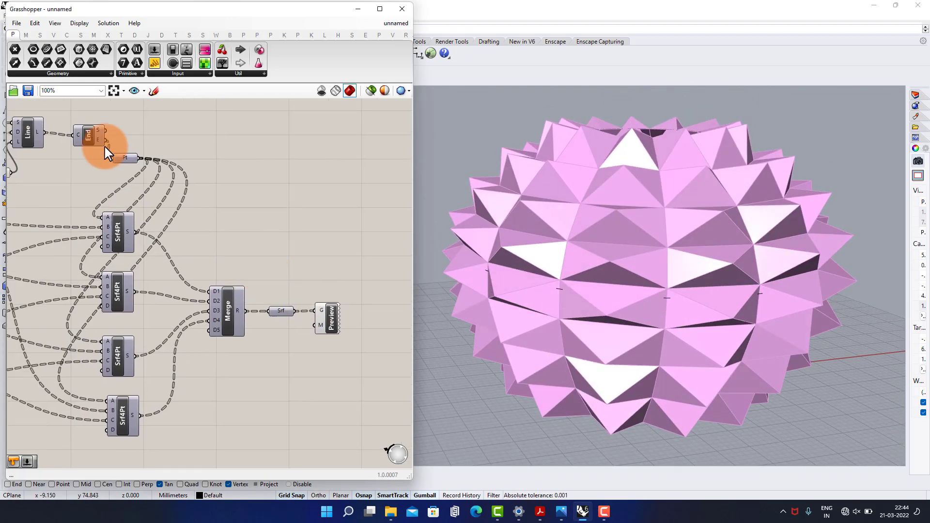
{"action": "right_click_drag", "start_coordinate": [25, 124], "coordinate": [119, 177]}
{"action": "scroll", "coordinate": [194, 169], "scroll_direction": "up", "scroll_amount": 2}
{"action": "right_click_drag", "start_coordinate": [212, 175], "coordinate": [310, 206]}
{"action": "right_click_drag", "start_coordinate": [159, 208], "coordinate": [235, 213]}
{"action": "scroll", "coordinate": [218, 287], "scroll_direction": "up", "scroll_amount": 4}
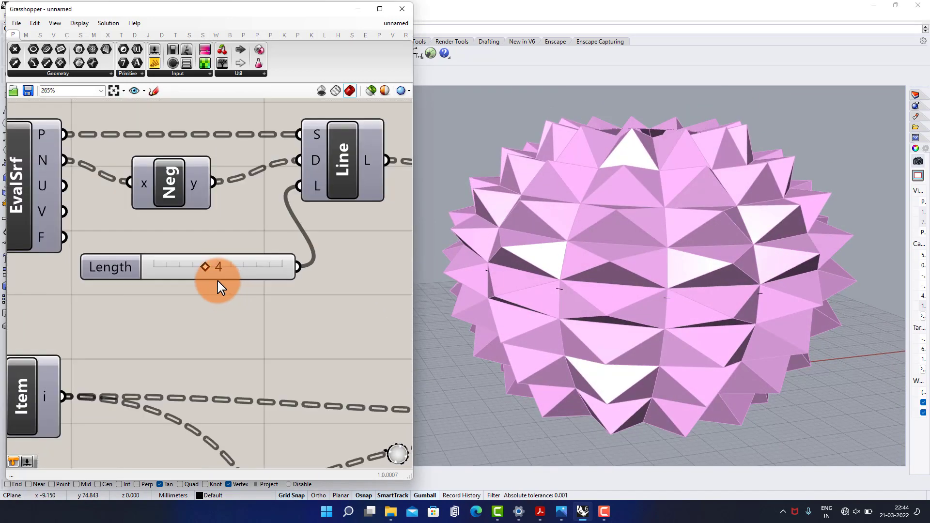
{"action": "scroll", "coordinate": [192, 265], "scroll_direction": "up", "scroll_amount": 2}
{"action": "left_click_drag", "start_coordinate": [212, 266], "coordinate": [191, 287]}
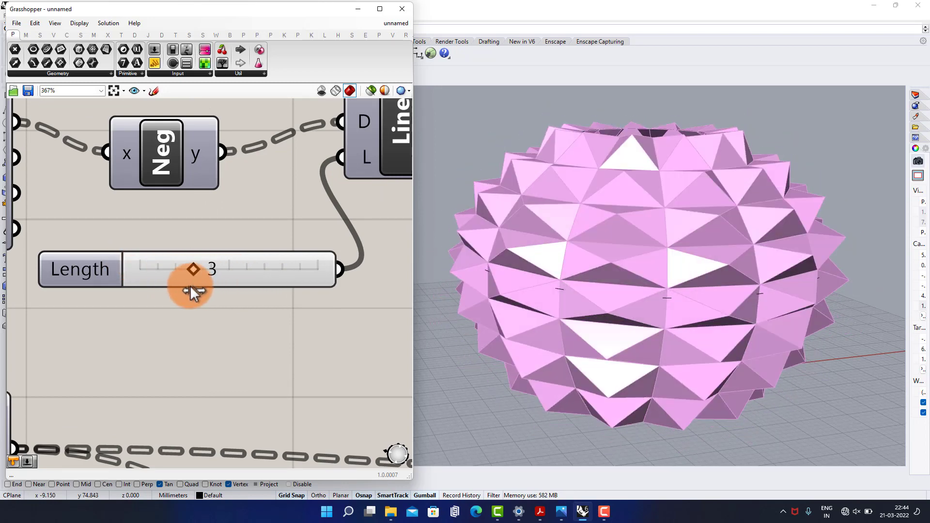
- Examine the pyramid-panelled form from several angles, along with the source circles at its top, middle and base
{"action": "right_click_drag", "start_coordinate": [604, 282], "coordinate": [593, 273]}
{"action": "scroll", "coordinate": [235, 232], "scroll_direction": "down", "scroll_amount": 4}
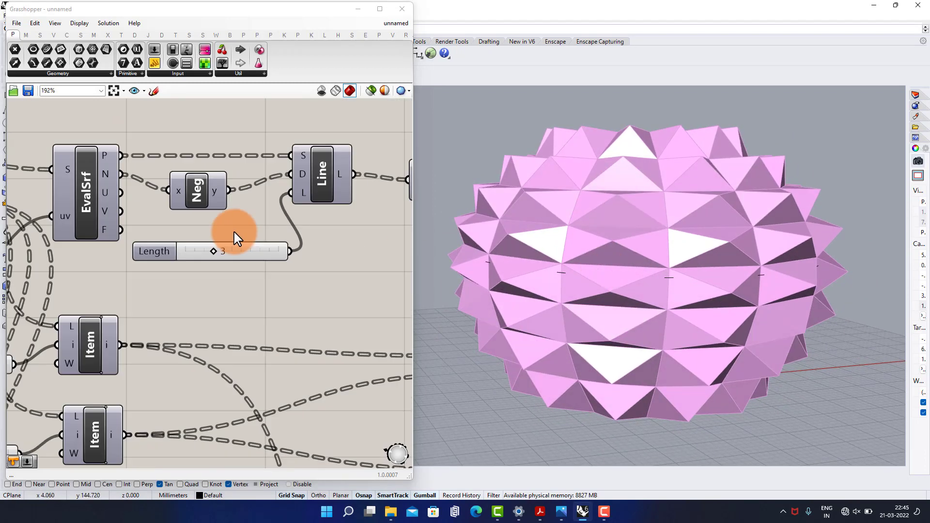
{"action": "right_click_drag", "start_coordinate": [352, 221], "coordinate": [345, 265]}
{"action": "right_click_drag", "start_coordinate": [630, 196], "coordinate": [658, 220]}
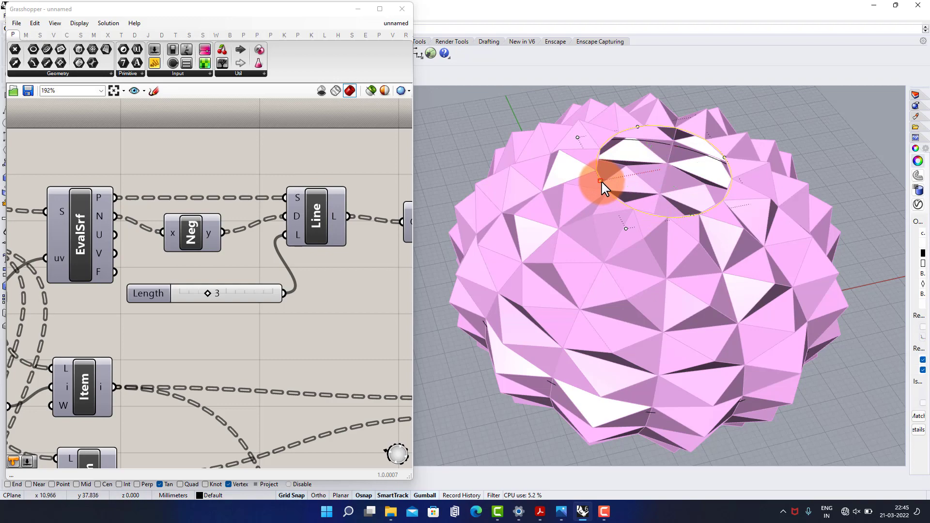
{"action": "right_click_drag", "start_coordinate": [636, 223], "coordinate": [647, 278]}
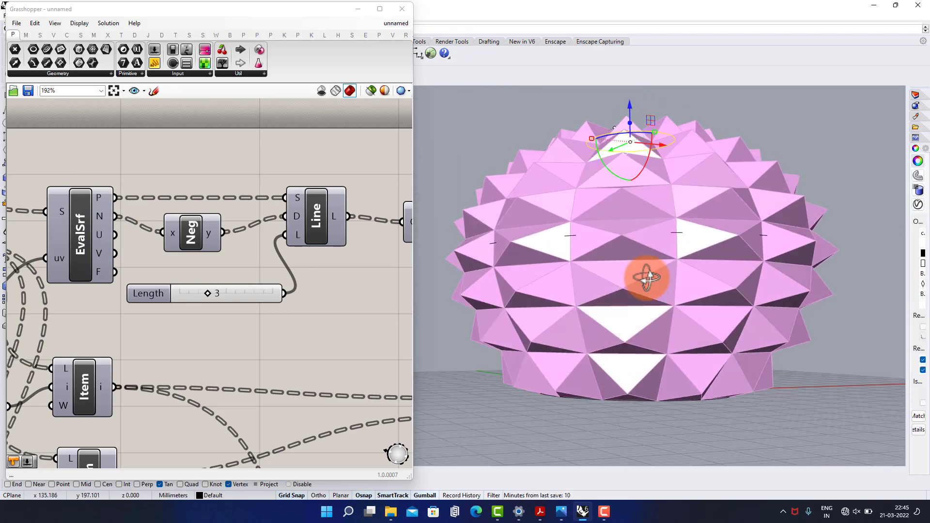
{"action": "right_click_drag", "start_coordinate": [699, 238], "coordinate": [712, 267]}
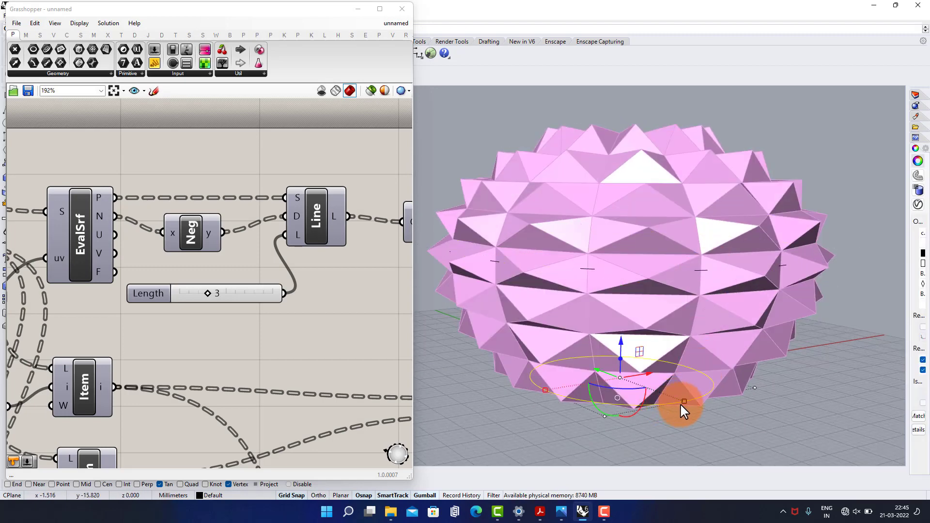
{"action": "right_click_drag", "start_coordinate": [678, 379], "coordinate": [682, 304]}
{"action": "key", "text": "Escape"}
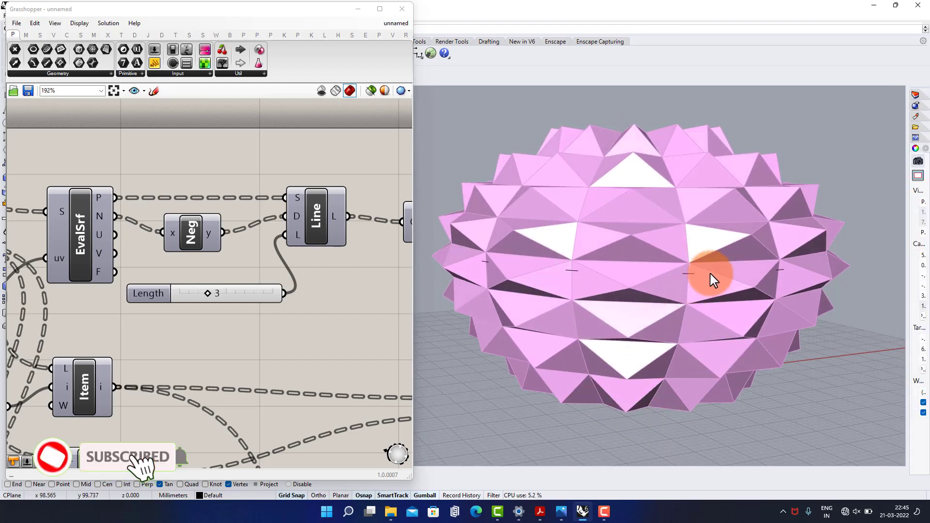
{"action": "left_click", "coordinate": [751, 275]}
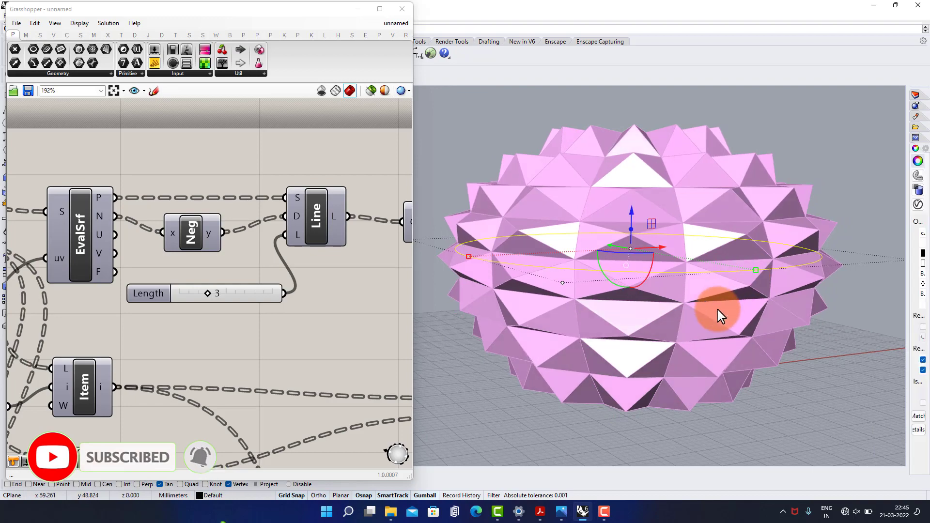
{"action": "right_click_drag", "start_coordinate": [720, 315], "coordinate": [763, 342]}
{"action": "left_click", "coordinate": [623, 392]}
{"action": "right_click_drag", "start_coordinate": [713, 282], "coordinate": [679, 305]}
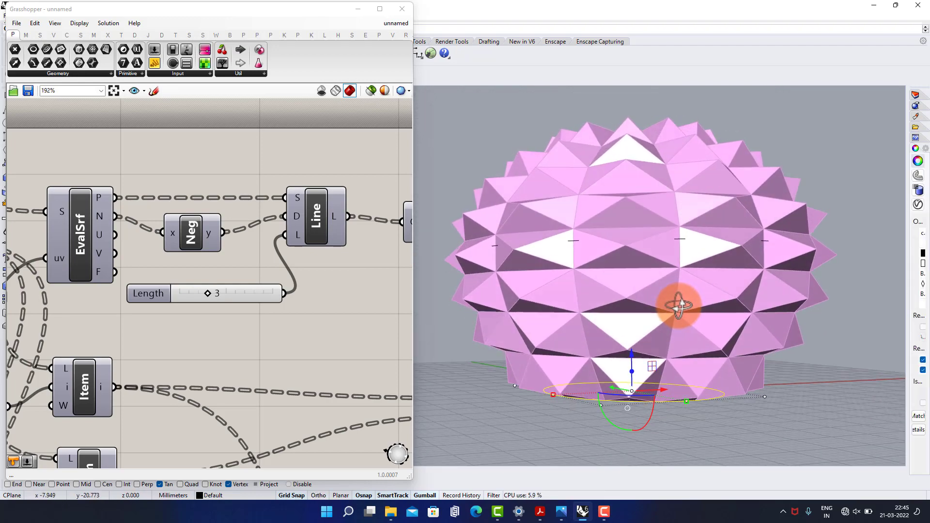
{"action": "right_click_drag", "start_coordinate": [690, 204], "coordinate": [685, 207]}
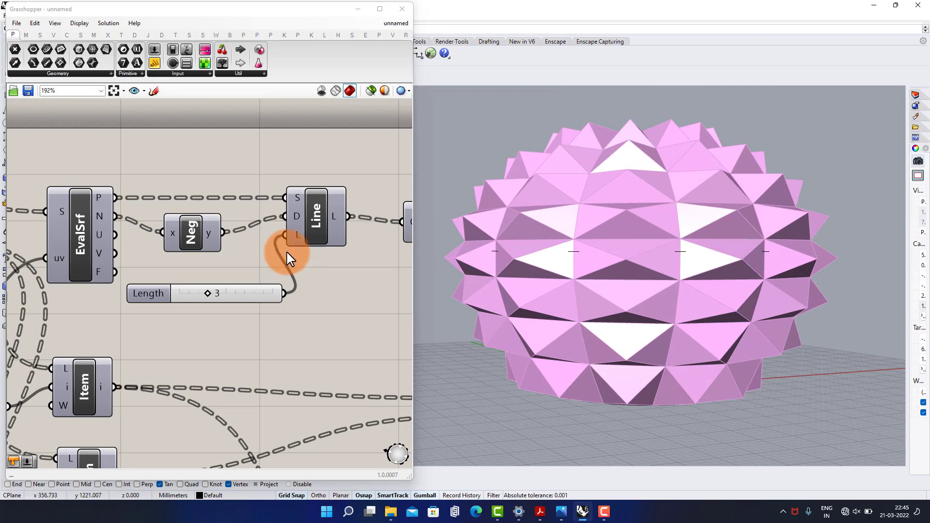
- Bake the merged Surface parameter with its attributes left at the Default layer, and delete the Custom Preview component
{"action": "scroll", "coordinate": [284, 253], "scroll_direction": "down", "scroll_amount": 5}
{"action": "scroll", "coordinate": [281, 316], "scroll_direction": "up", "scroll_amount": 7}
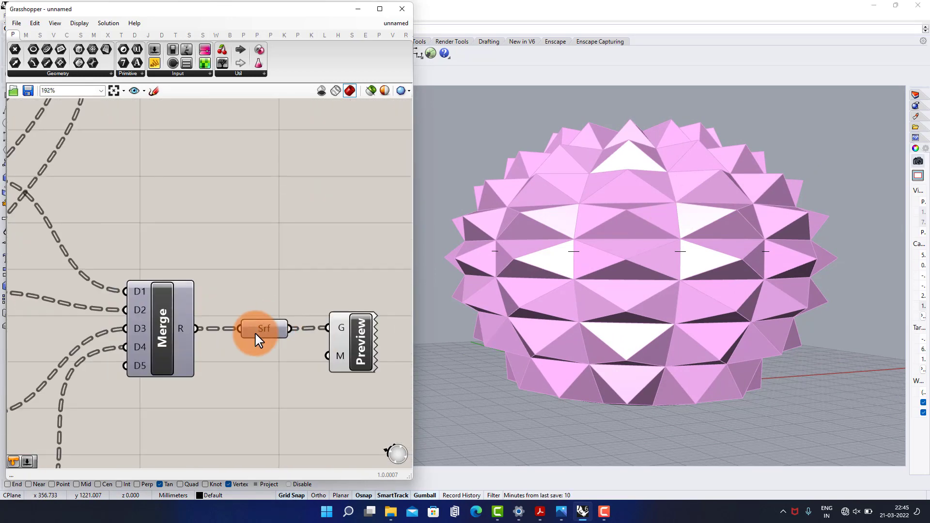
{"action": "right_click", "coordinate": [262, 325]}
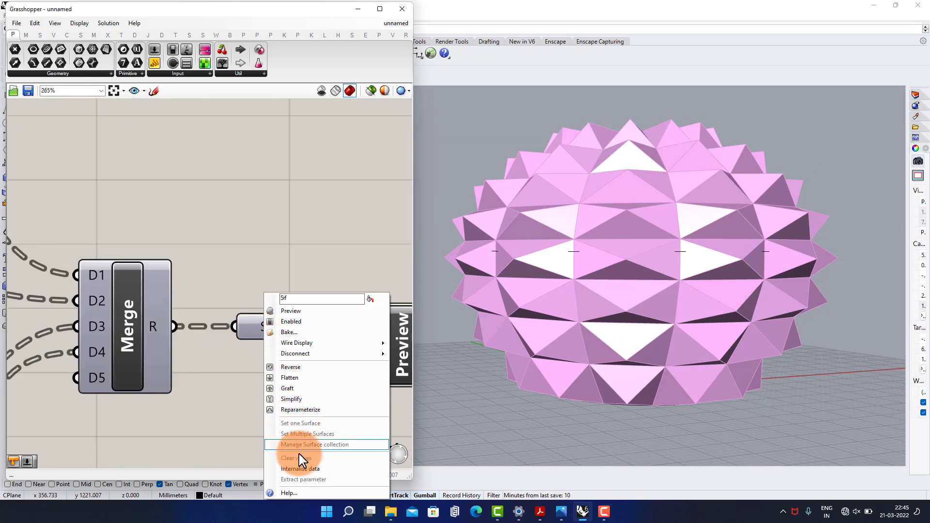
{"action": "left_click", "coordinate": [293, 332]}
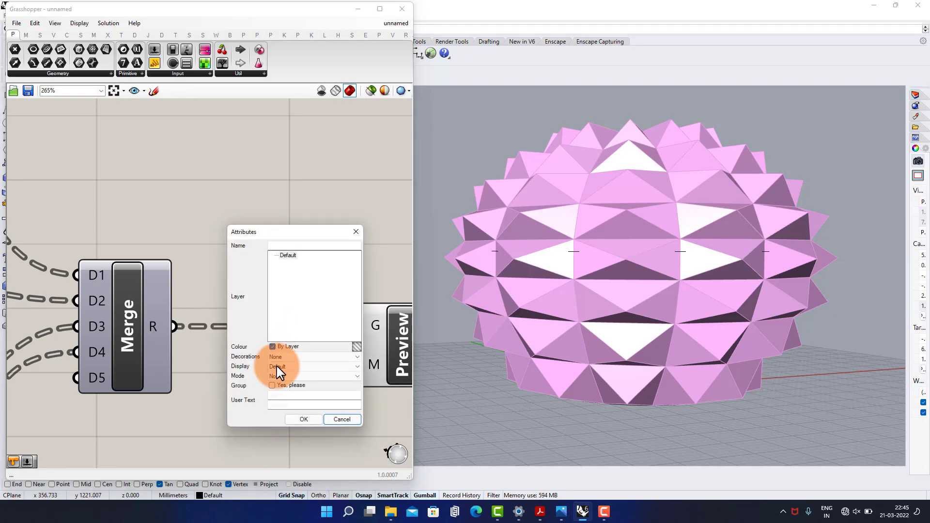
{"action": "left_click", "coordinate": [303, 420]}
{"action": "left_click", "coordinate": [378, 326]}
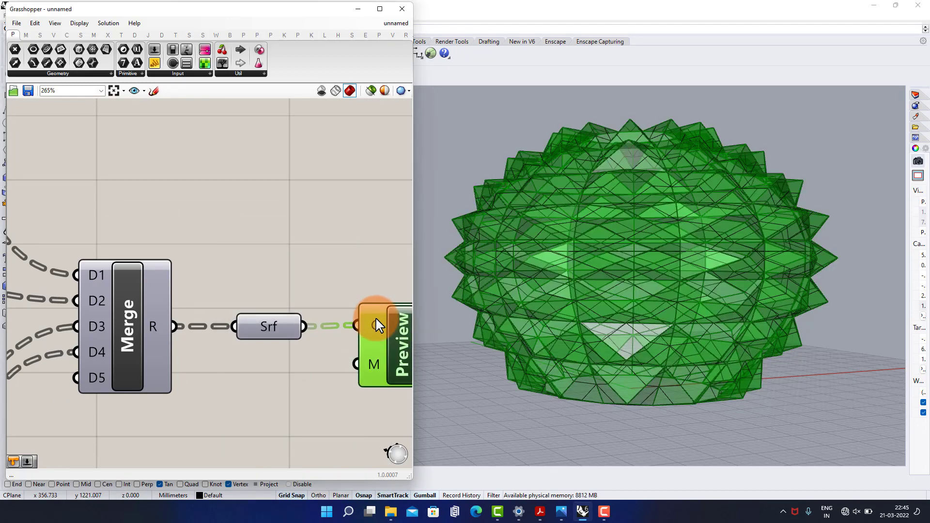
{"action": "key", "text": "Delete"}
- Minimize Grasshopper and set Rhino's Perspective viewport to the Artistic display mode to view the baked form
{"action": "left_click", "coordinate": [357, 9]}
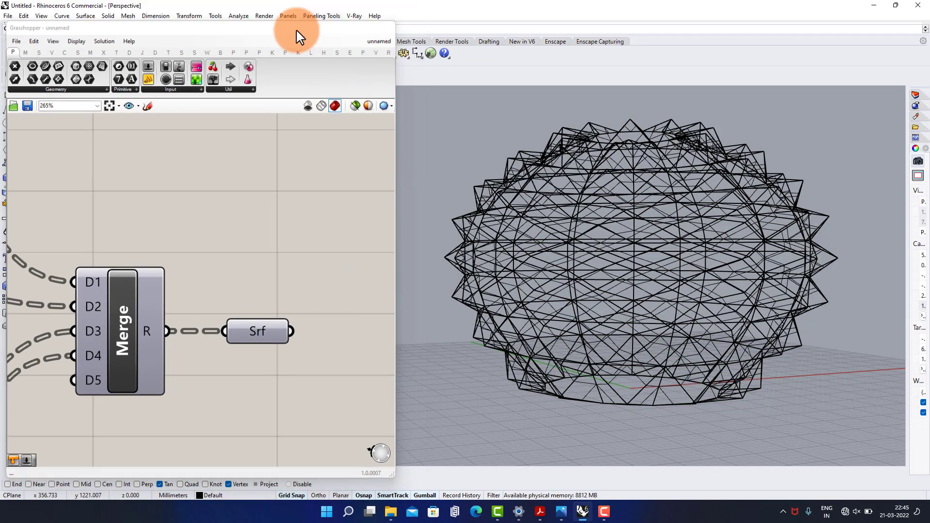
{"action": "left_click", "coordinate": [73, 91]}
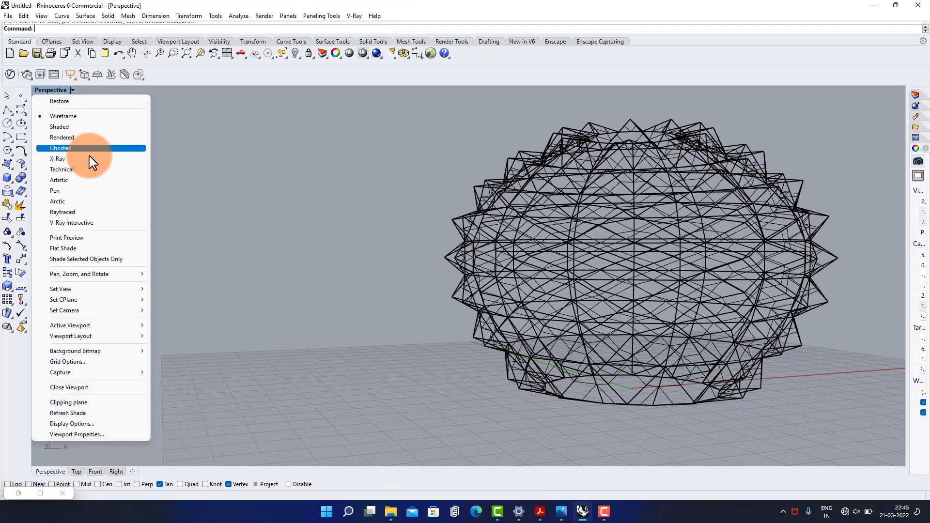
{"action": "left_click", "coordinate": [91, 180]}
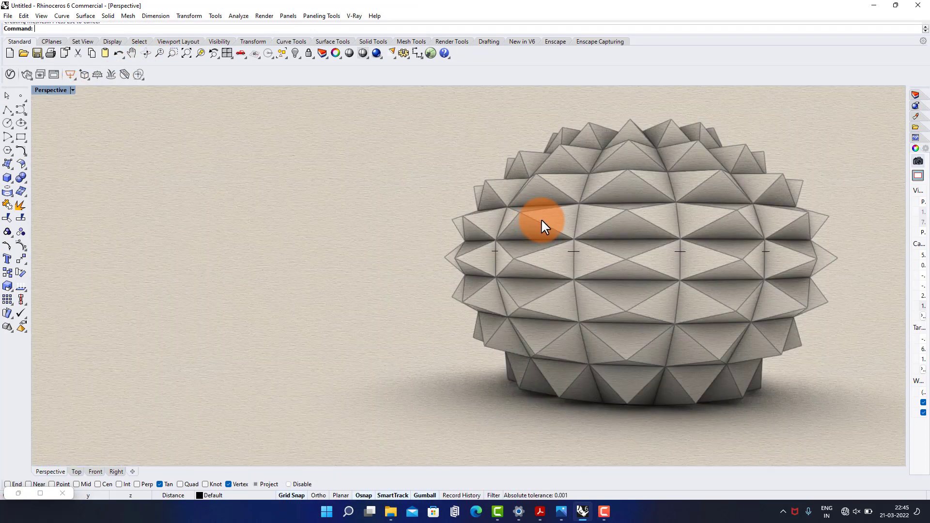
{"action": "right_click_drag", "start_coordinate": [378, 196], "coordinate": [442, 310]}
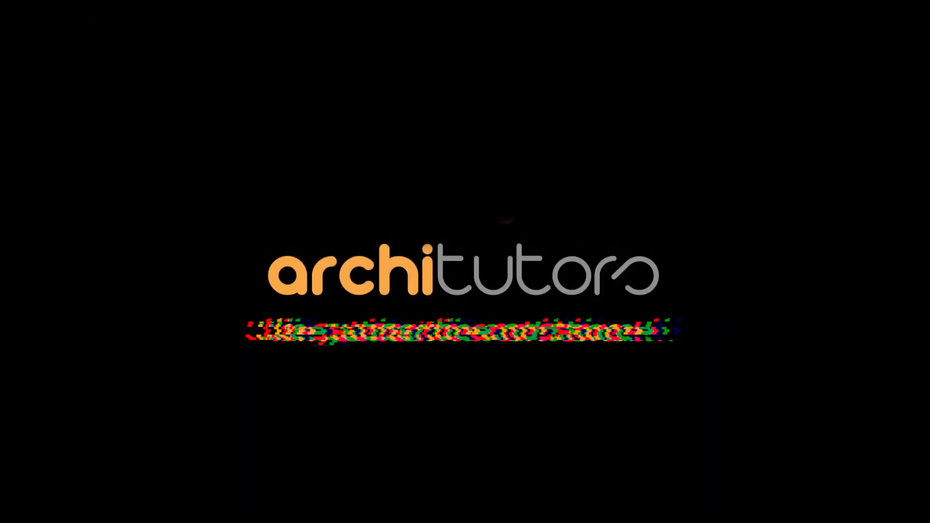